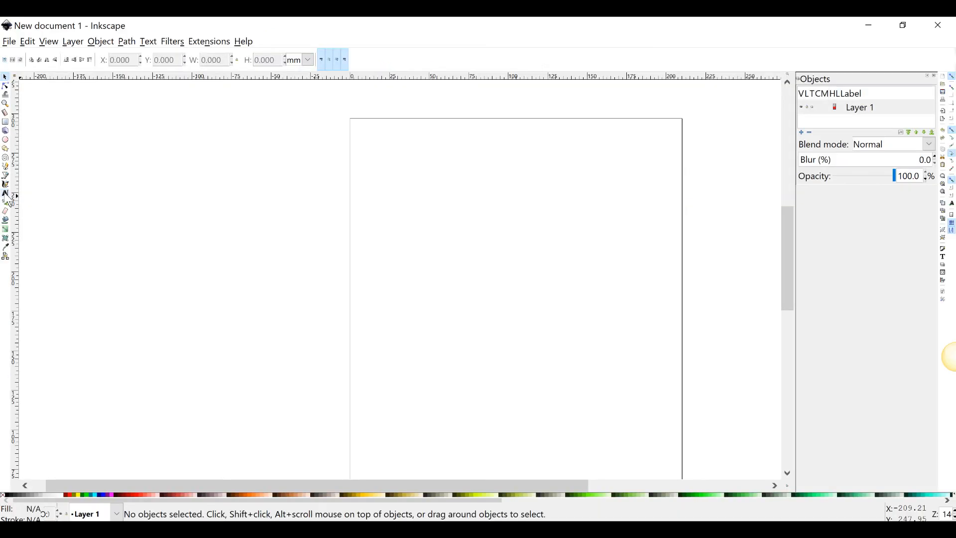
# Step: Add the text "ninja" near the upper part of the page and set its font size to 144
pyautogui.click(6, 195)
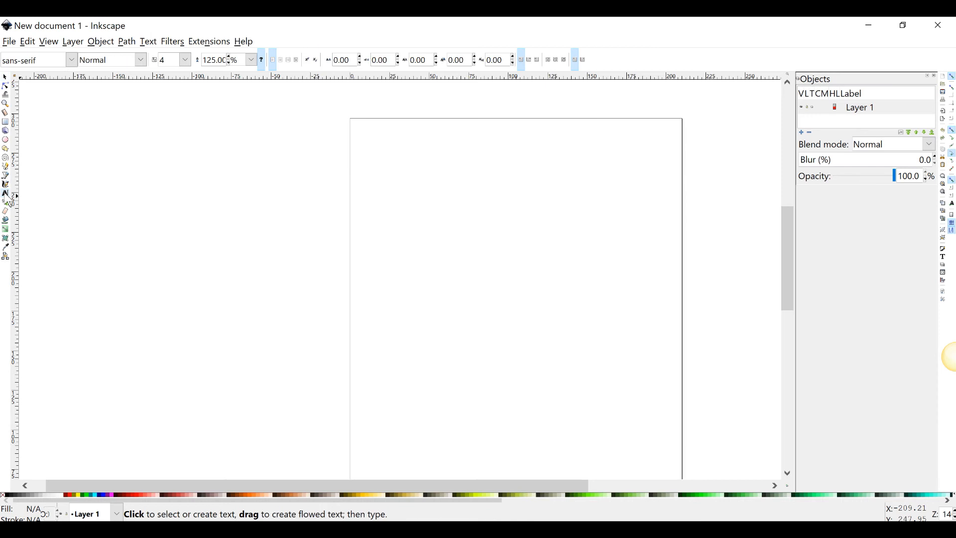
pyautogui.click(408, 213)
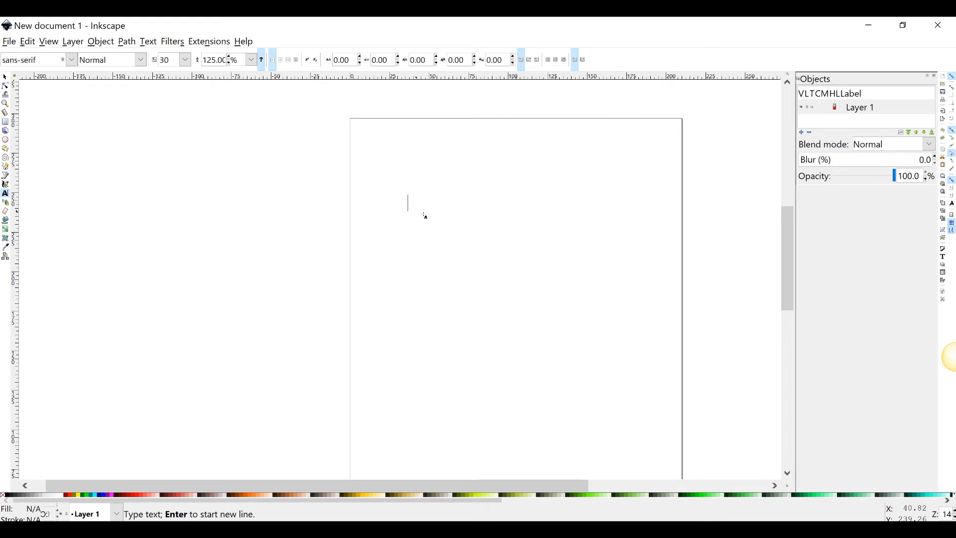
pyautogui.scroll(2, 414, 213)
pyautogui.write('ninja')
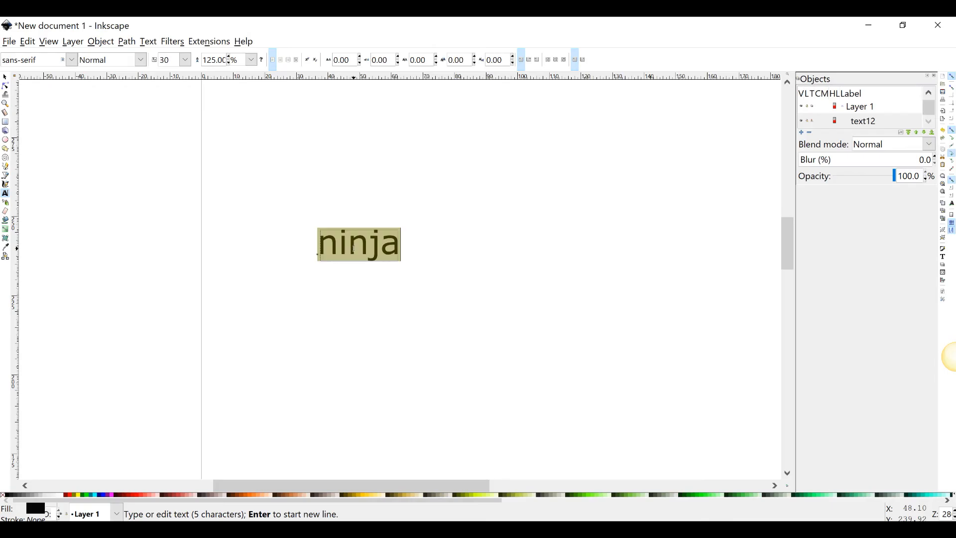
pyautogui.click(185, 60)
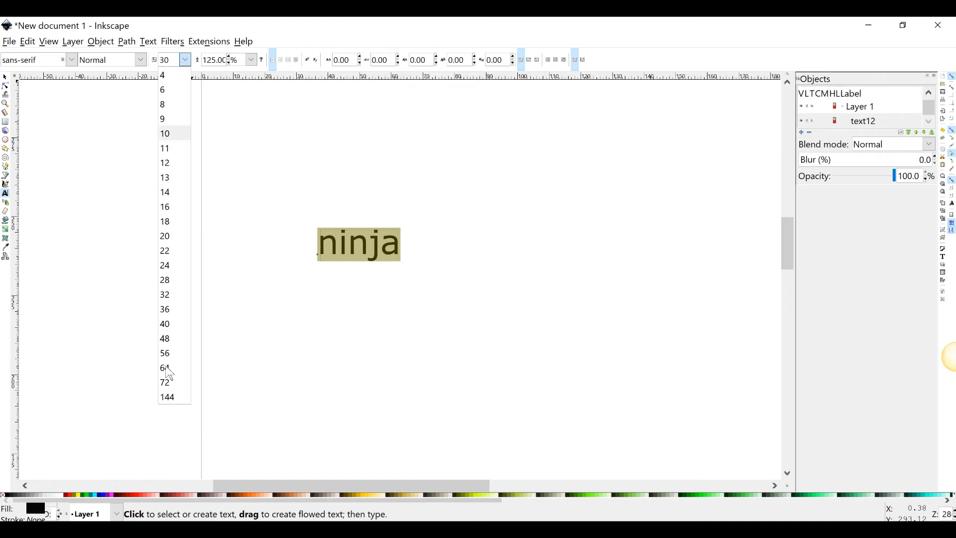
pyautogui.click(179, 397)
pyautogui.scroll(4, 478, 213)
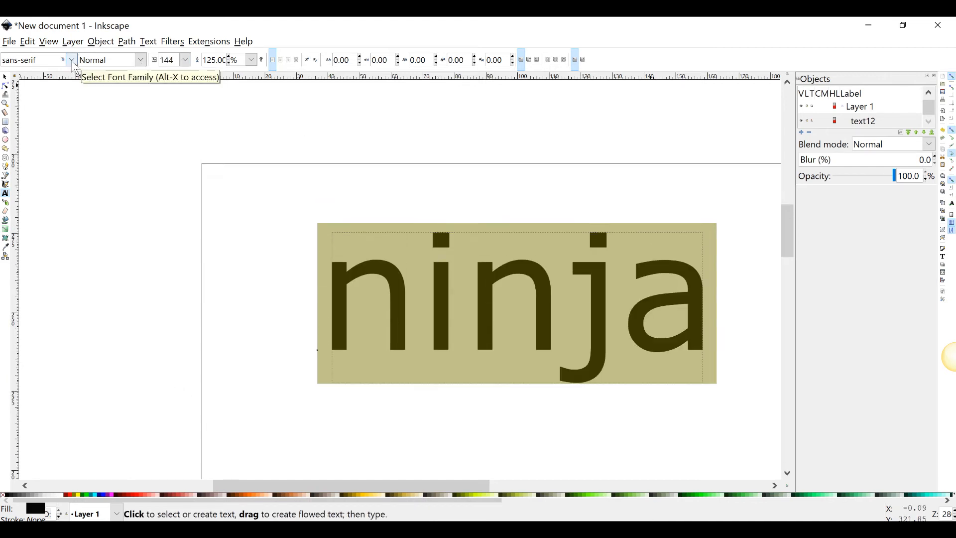
# Step: Change the ninja text's font family to Batavia Script
pyautogui.click(72, 61)
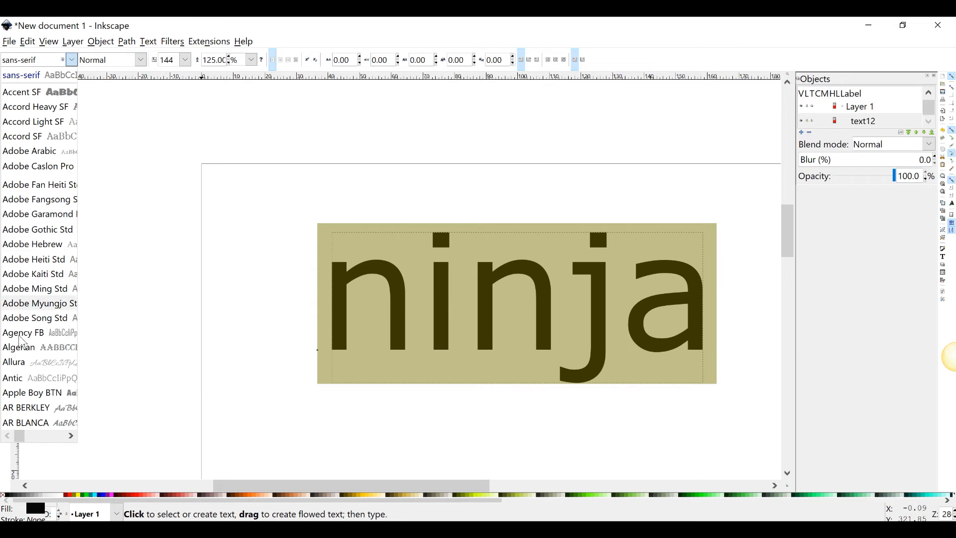
pyautogui.click(41, 62)
pyautogui.tripleClick(40, 62)
pyautogui.write('bata')
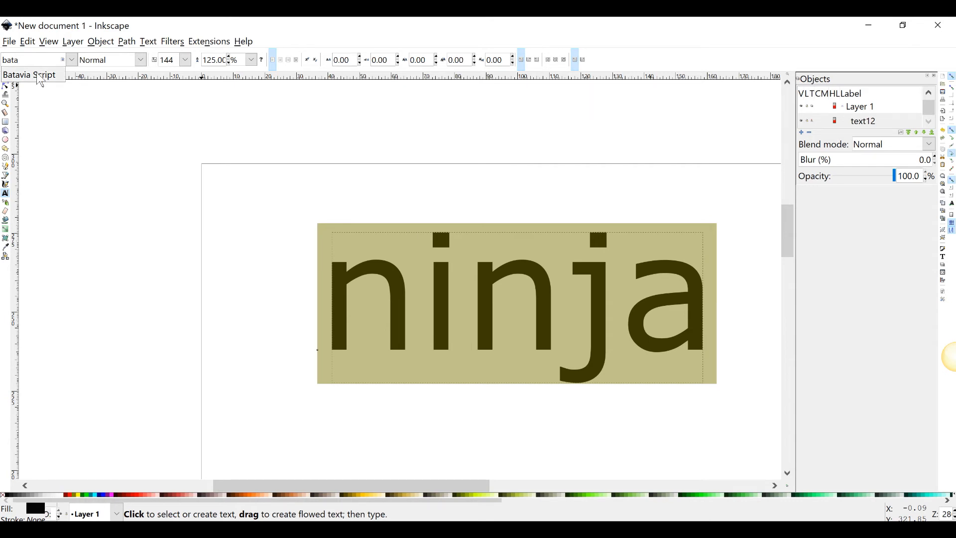
pyautogui.click(40, 81)
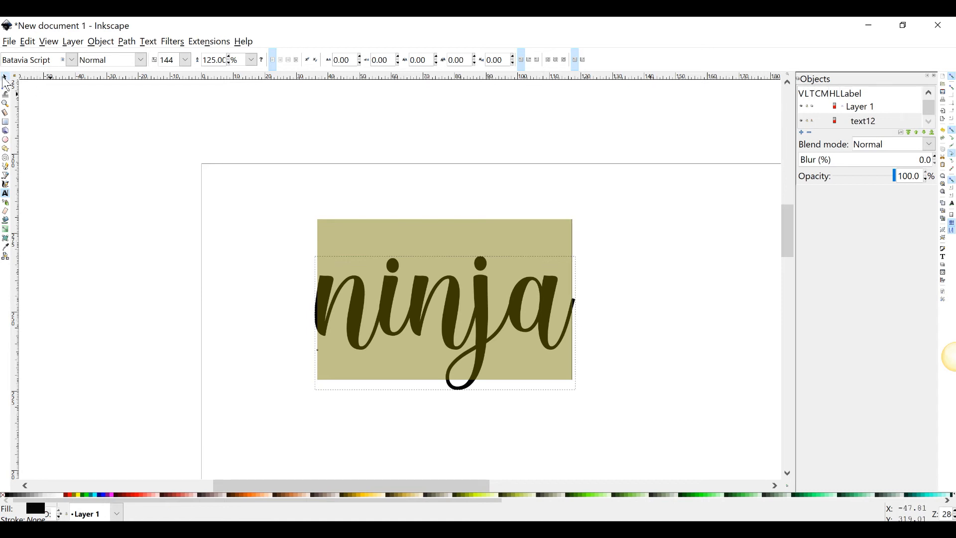
# Step: Paste a copy of the ninja text and move it well below the original
pyautogui.click(5, 77)
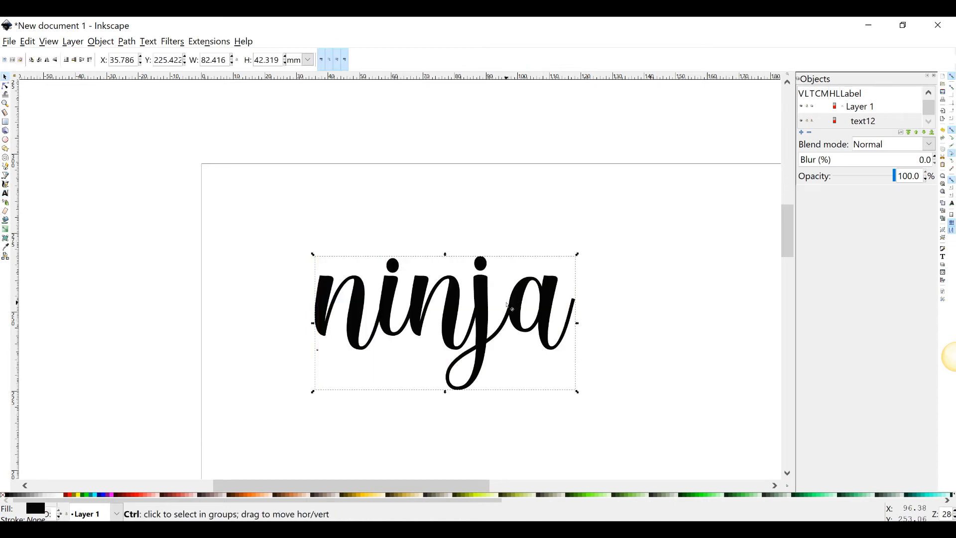
pyautogui.hotkey('ctrl', 'v')
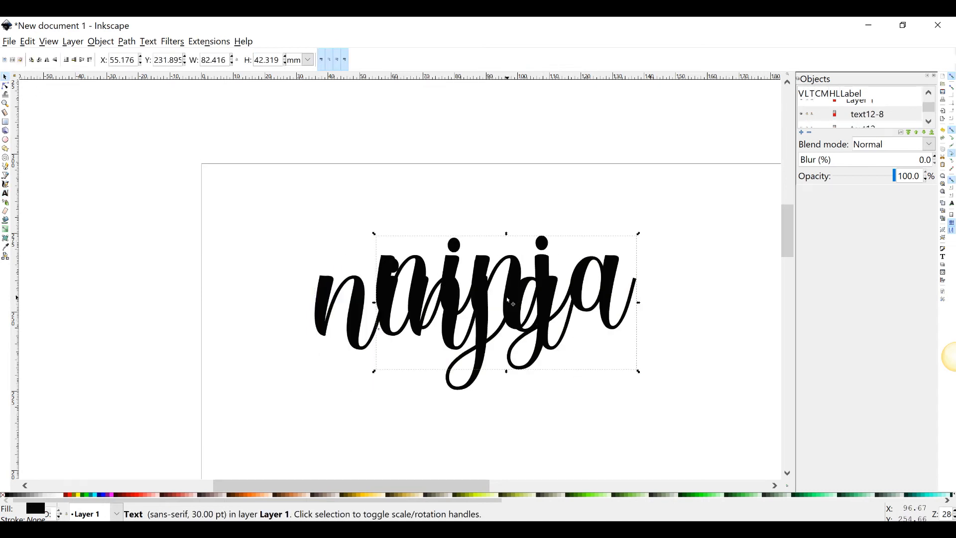
pyautogui.moveTo(557, 376); pyautogui.dragTo(572, 450)
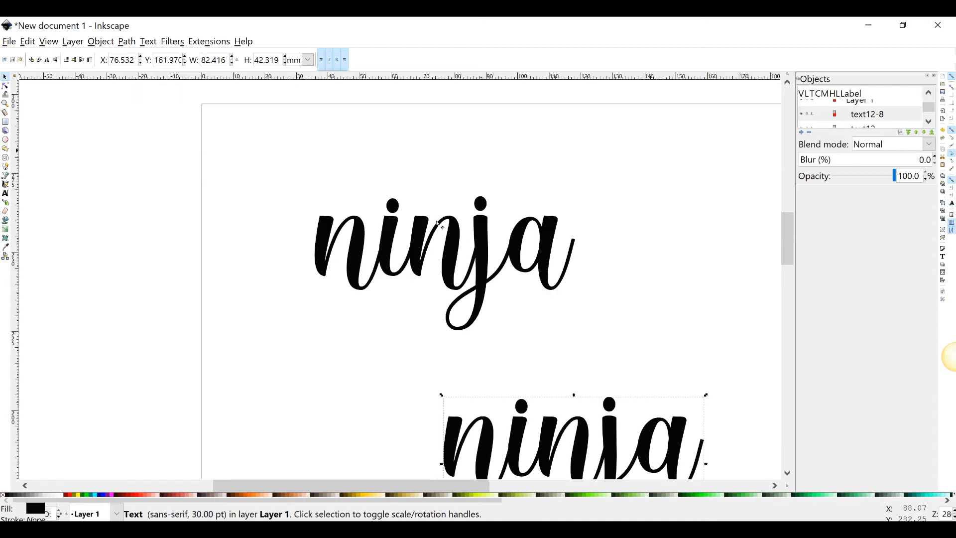
pyautogui.rightClick(438, 228)
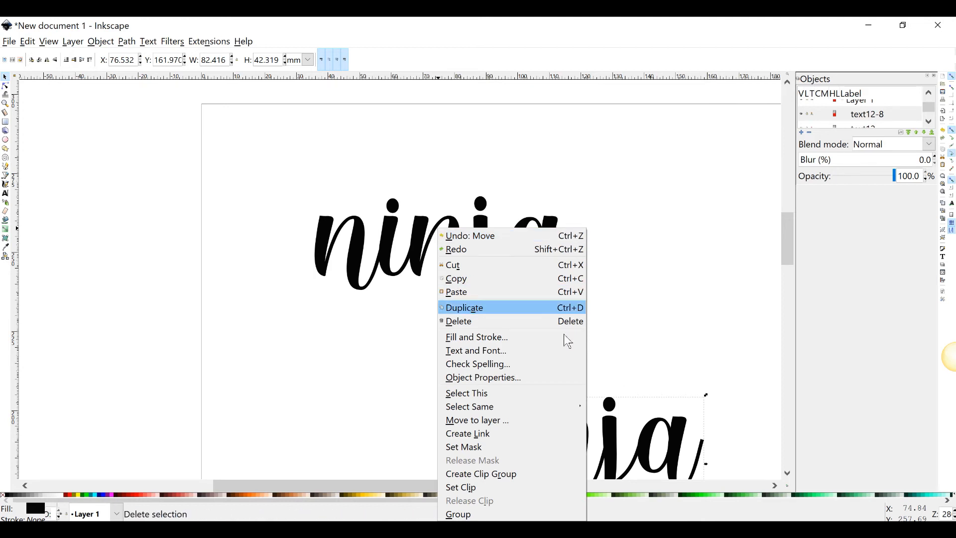
pyautogui.click(674, 374)
pyautogui.moveTo(598, 428); pyautogui.dragTo(563, 473)
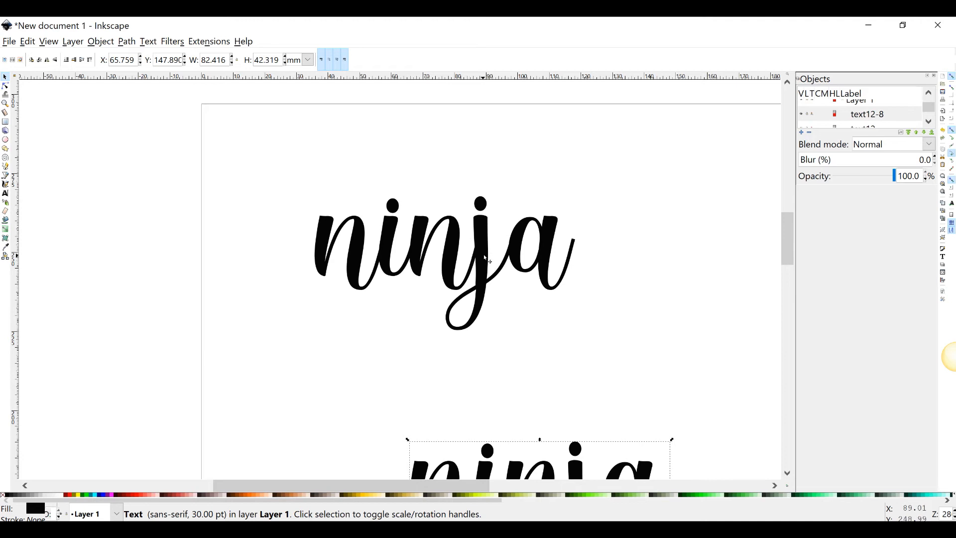
# Step: Convert the original ninja text to a path with Object to Path
pyautogui.scroll(1, 487, 260)
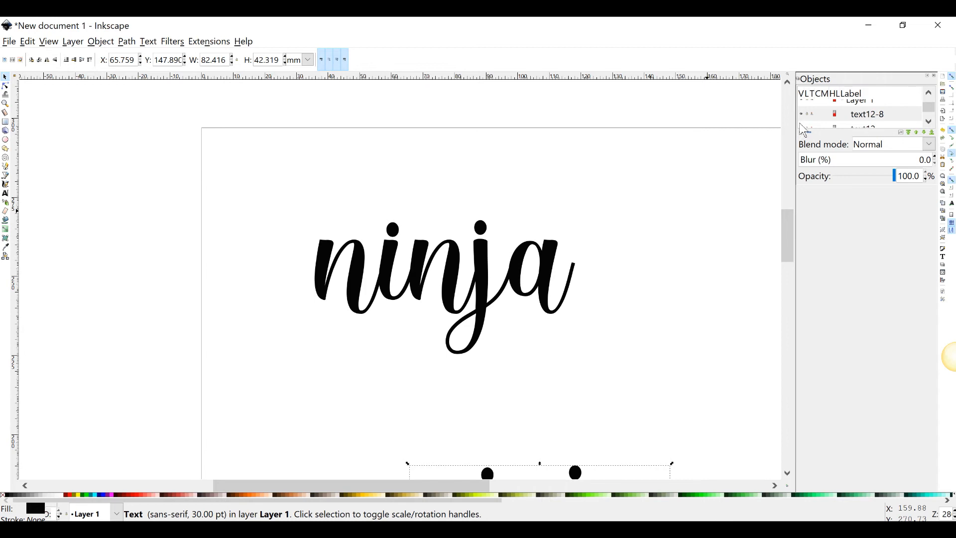
pyautogui.scroll(-1, 875, 121)
pyautogui.scroll(2, 894, 125)
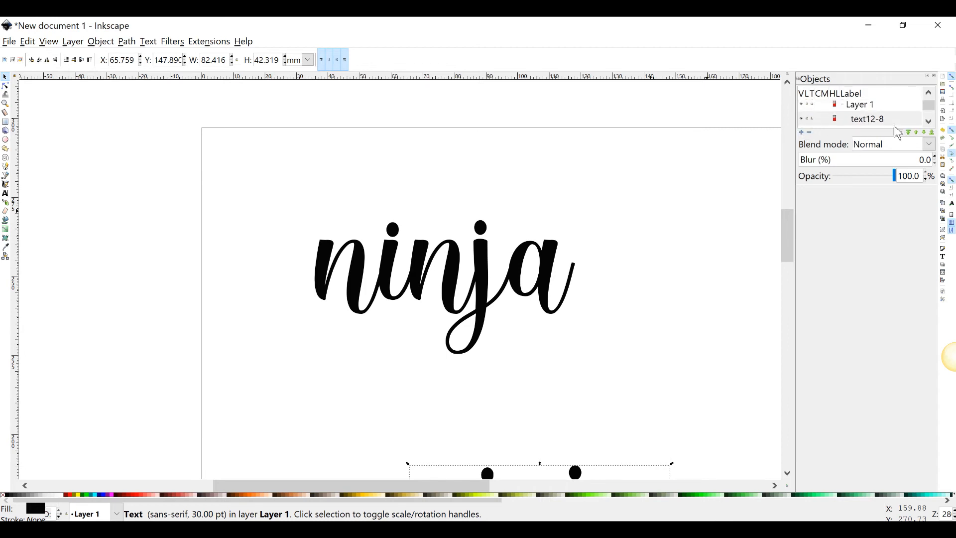
pyautogui.scroll(-2, 894, 125)
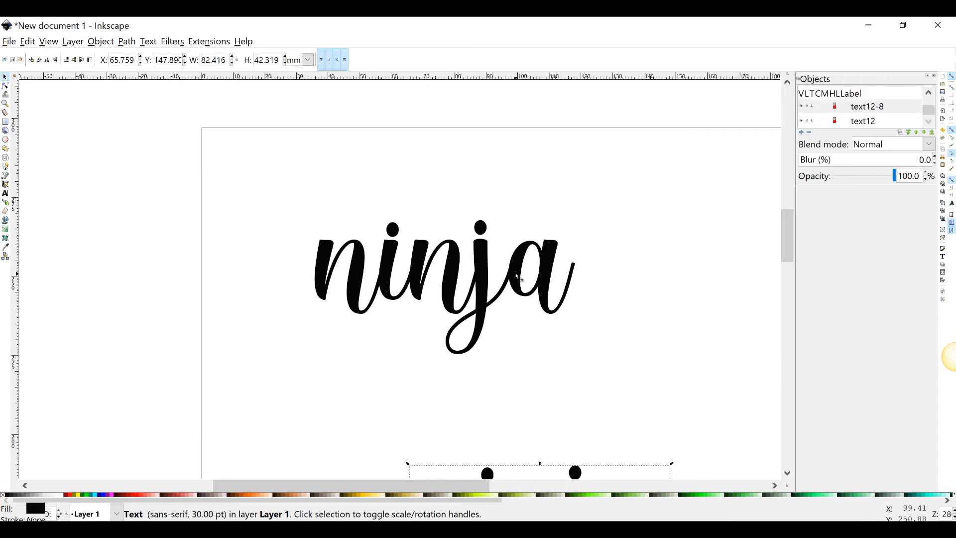
pyautogui.click(521, 279)
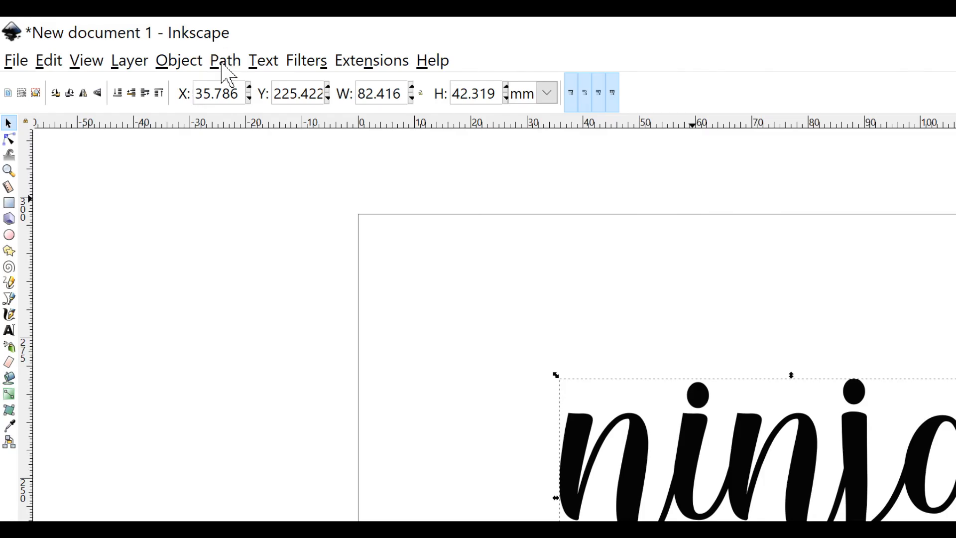
pyautogui.click(225, 62)
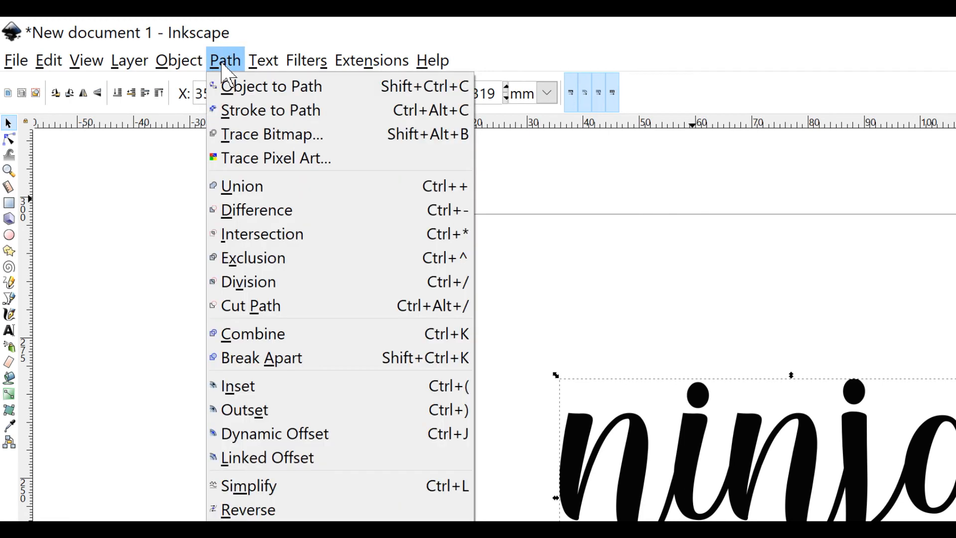
pyautogui.click(243, 92)
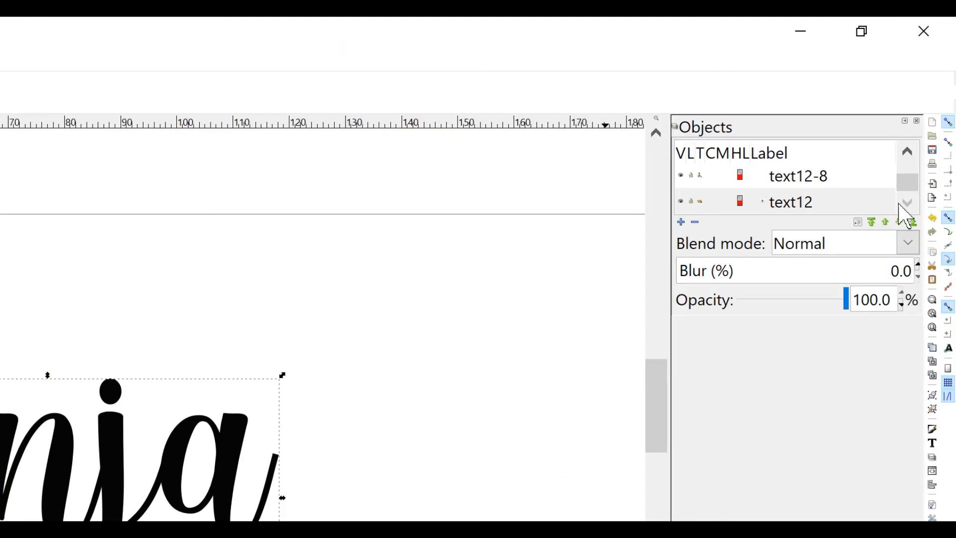
# Step: Ungroup the converted ninja lettering, text12, into separate letter paths
pyautogui.moveTo(917, 188); pyautogui.dragTo(912, 209)
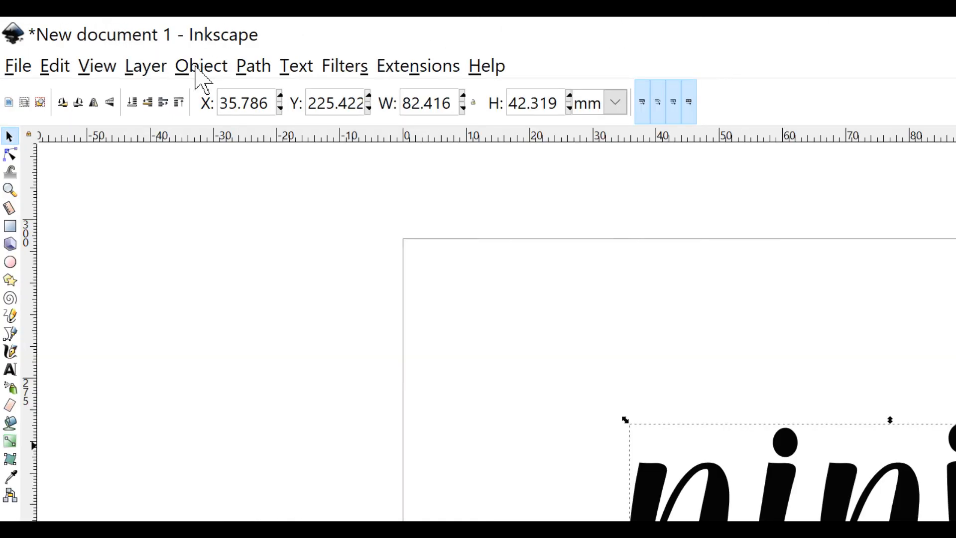
pyautogui.click(201, 66)
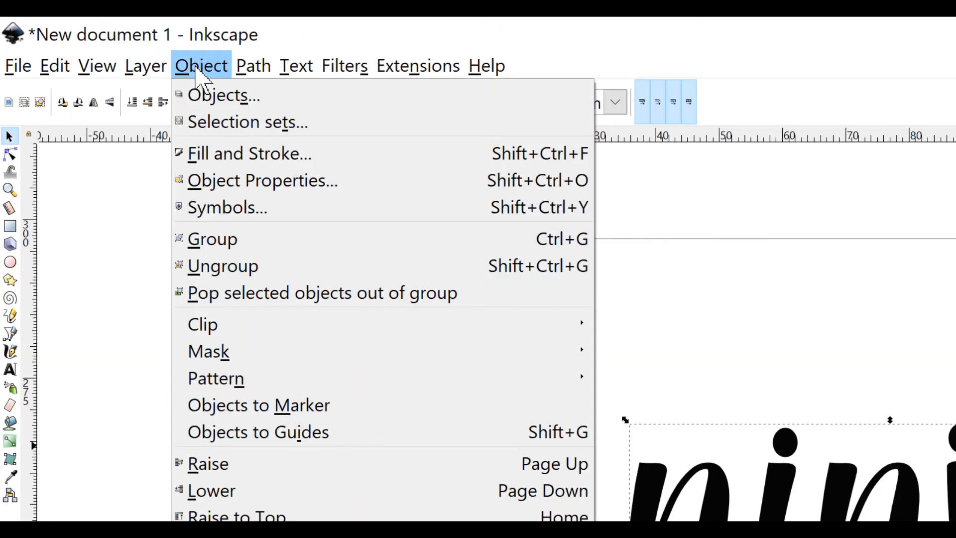
pyautogui.click(209, 99)
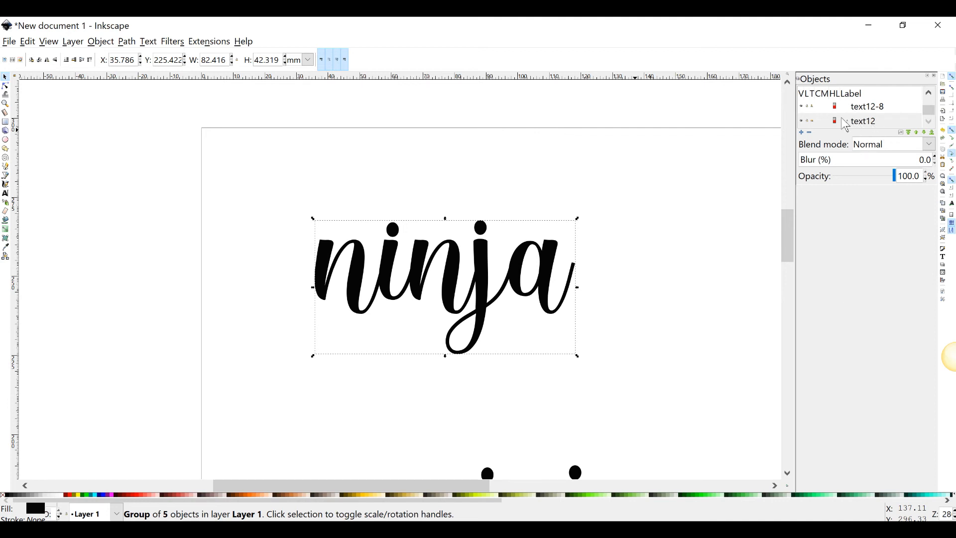
pyautogui.rightClick(852, 130)
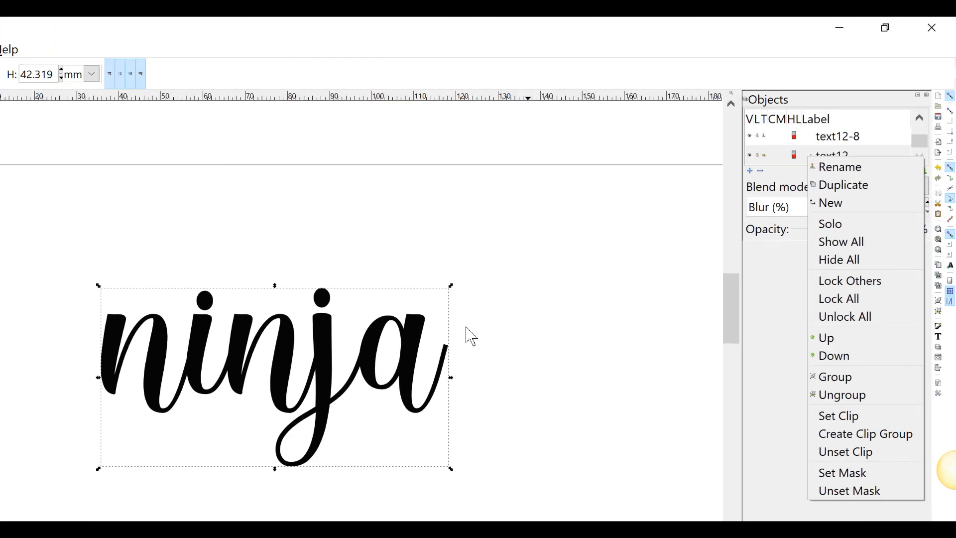
pyautogui.click(410, 354)
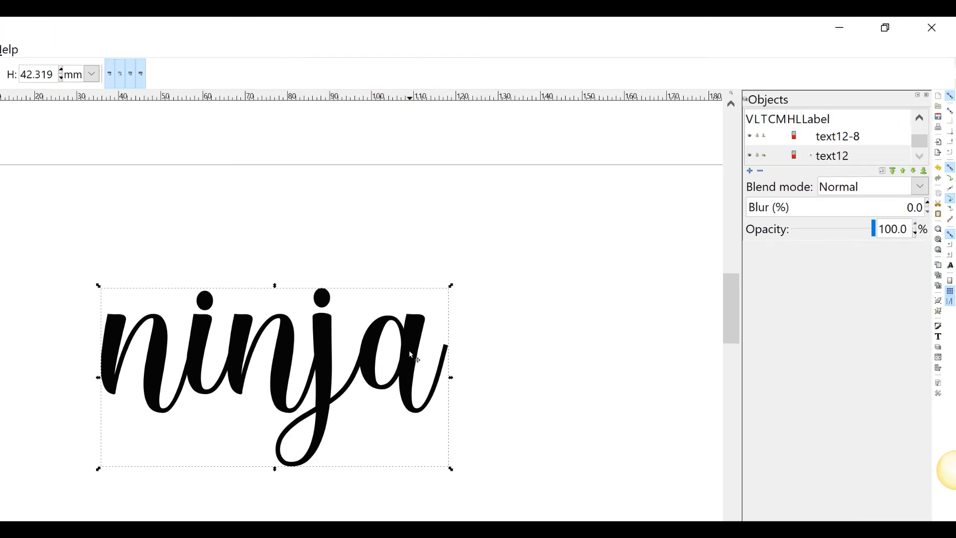
pyautogui.rightClick(816, 171)
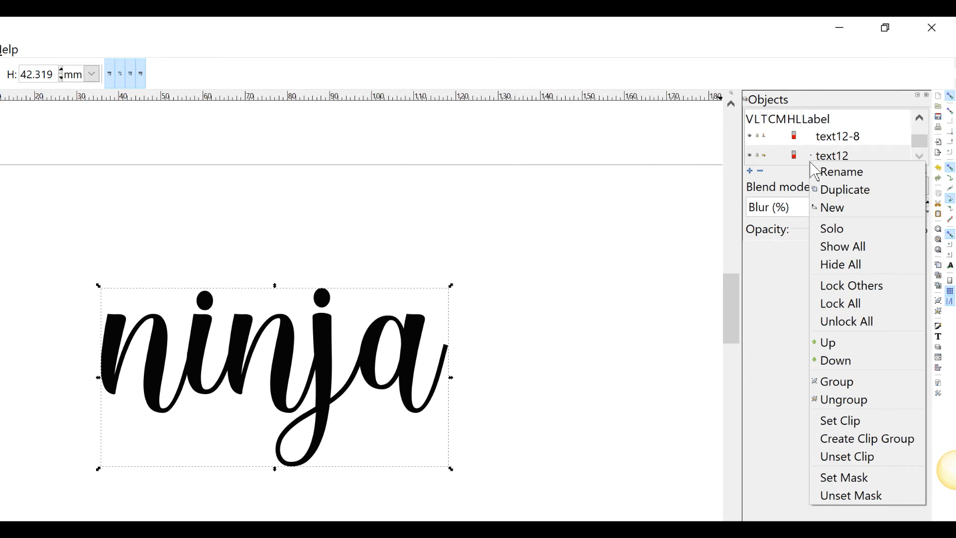
pyautogui.click(857, 399)
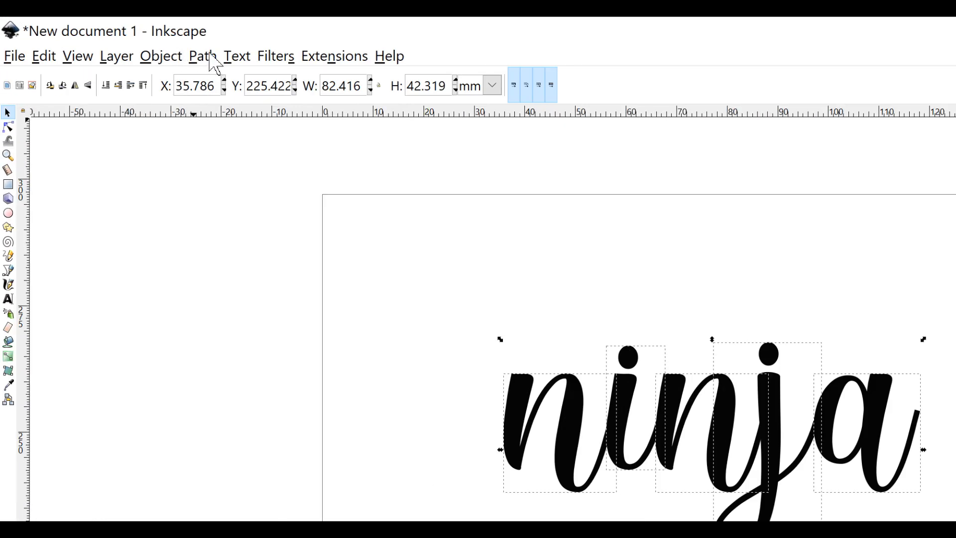
# Step: Merge the letter paths with Union and move the merged word to about X 35.3, Y 232.8 mm
pyautogui.click(130, 41)
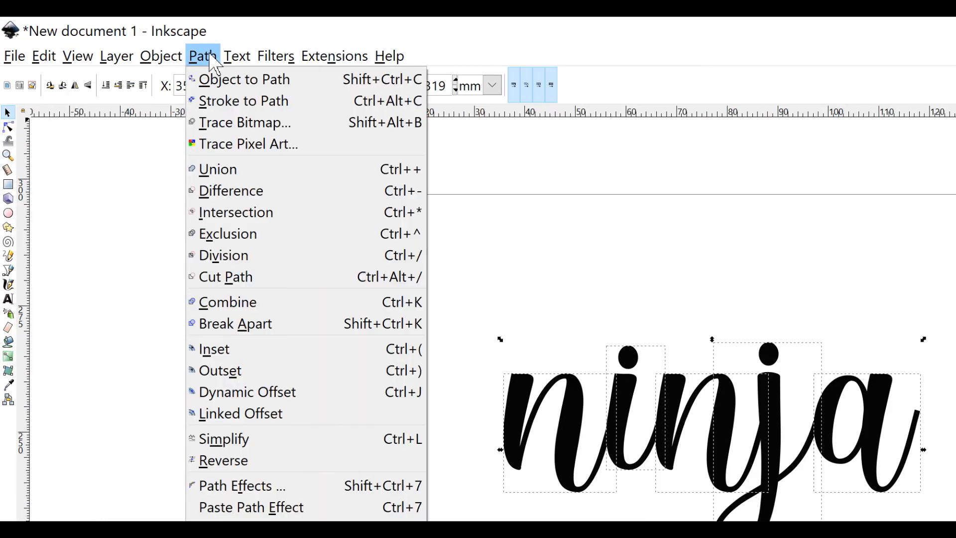
pyautogui.click(244, 178)
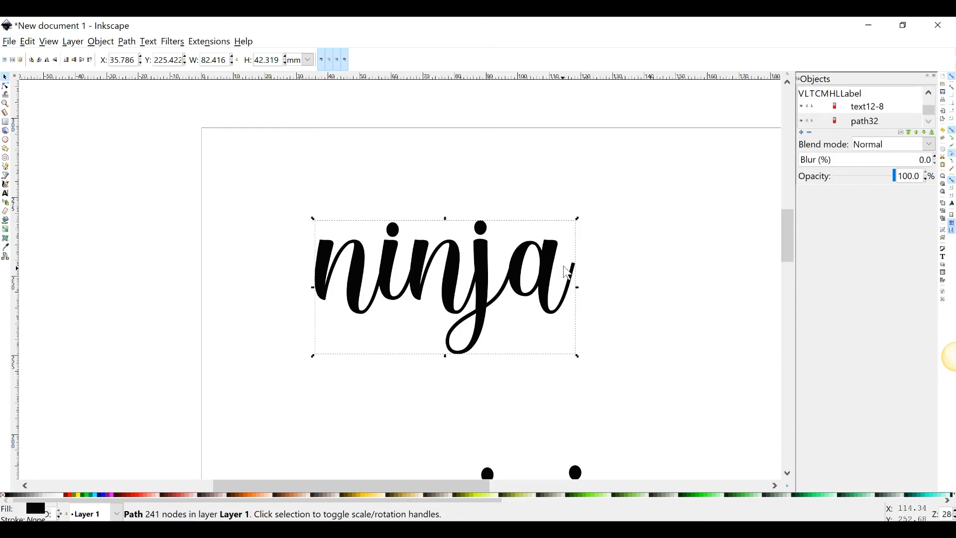
pyautogui.moveTo(498, 276)
pyautogui.mouseDown()
pyautogui.moveTo(528, 271)
pyautogui.moveTo(483, 266)
pyautogui.moveTo(504, 284)
pyautogui.mouseUp()
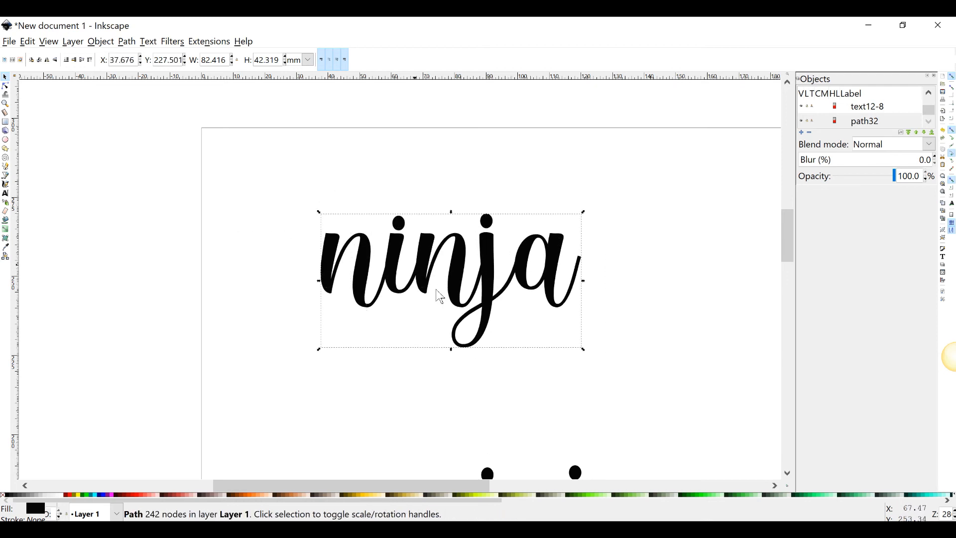
pyautogui.moveTo(496, 241); pyautogui.dragTo(529, 251)
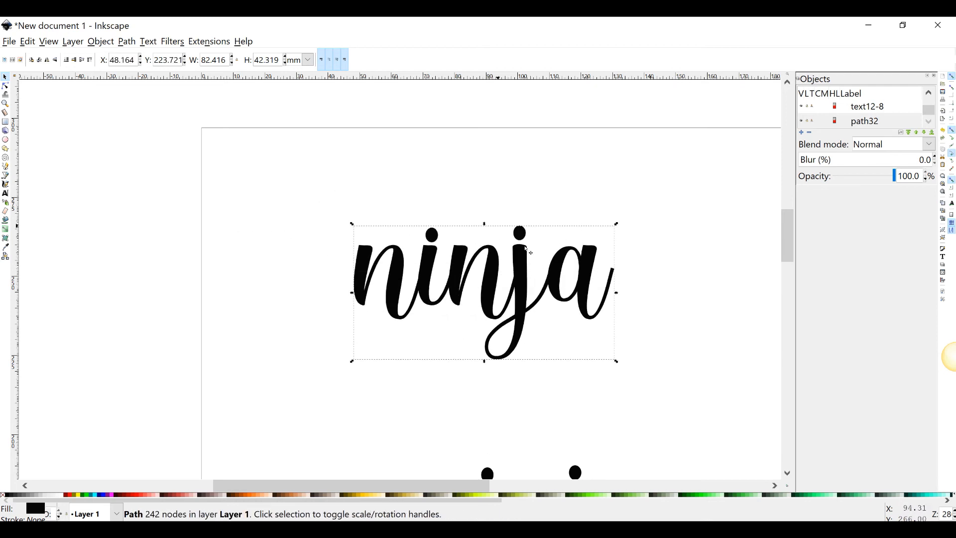
pyautogui.click(536, 274)
pyautogui.moveTo(523, 278); pyautogui.dragTo(474, 233)
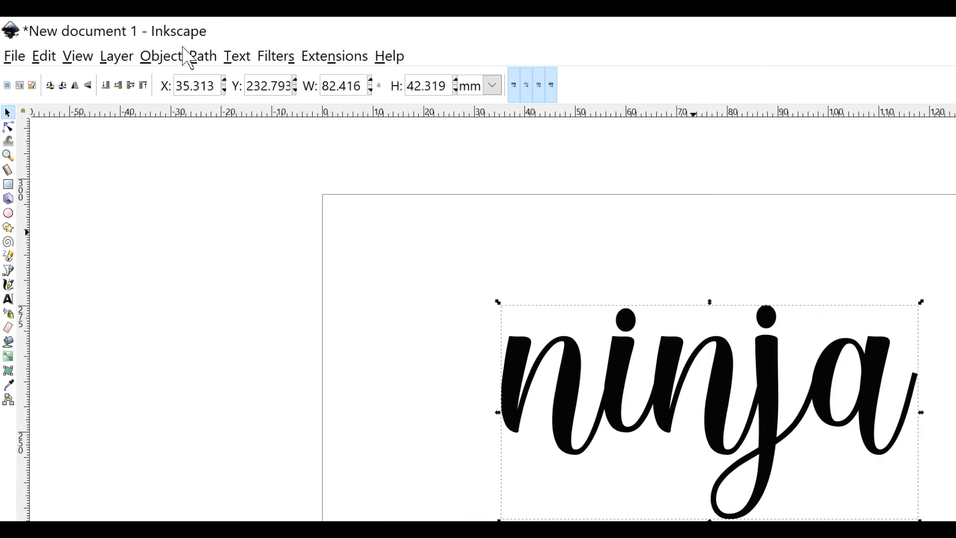
# Step: Create a linked offset from the merged ninja path
pyautogui.click(126, 43)
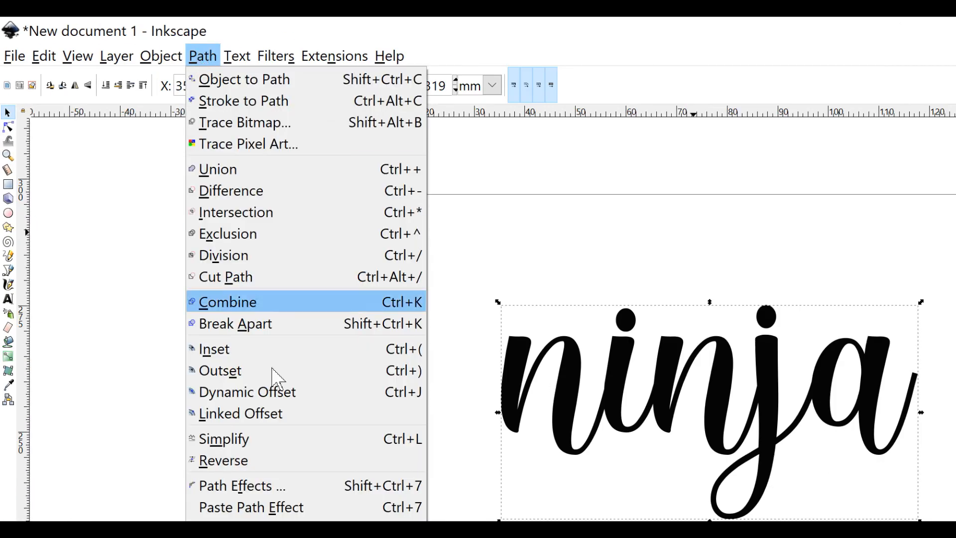
pyautogui.click(281, 415)
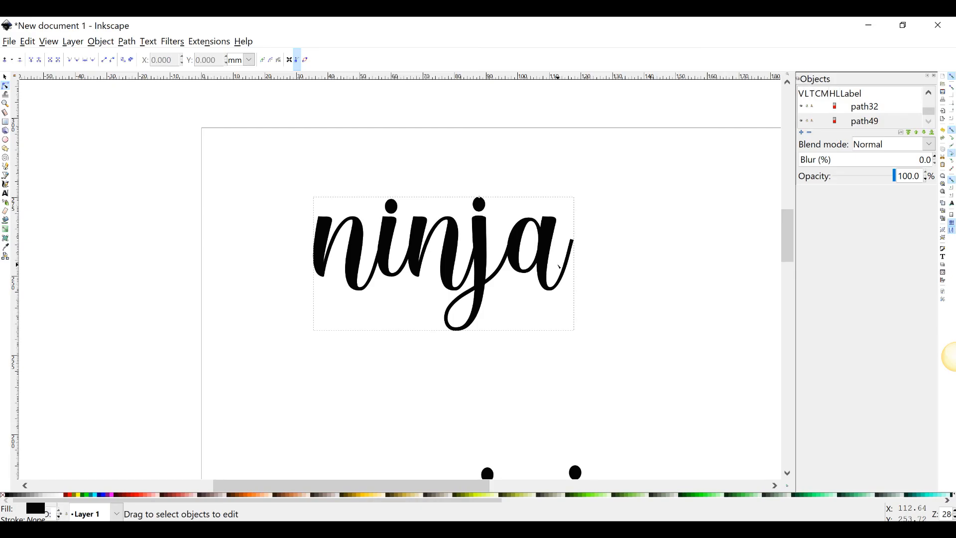
# Step: Expand the linked offset about 3.6 mm beyond the lettering and fill it with light red
pyautogui.scroll(3, 896, 414)
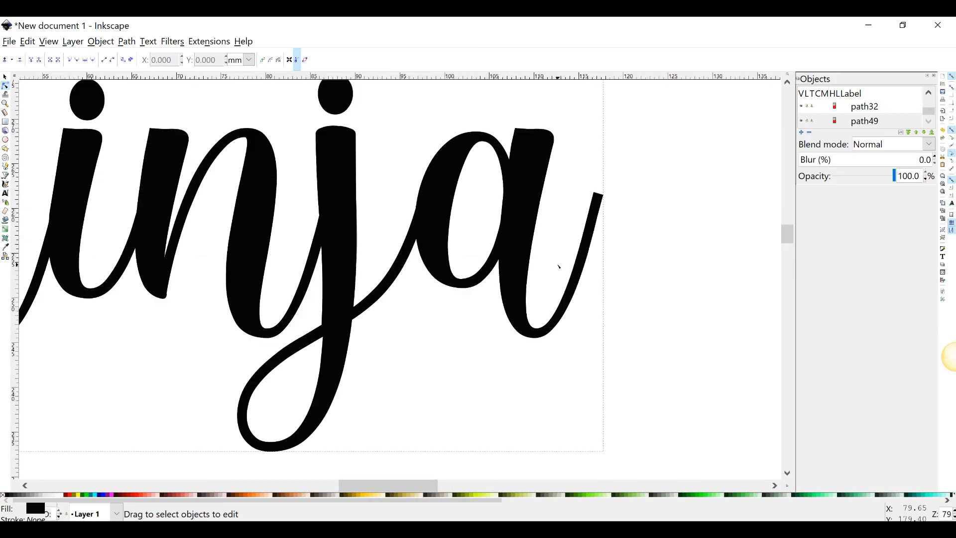
pyautogui.scroll(4, 559, 267)
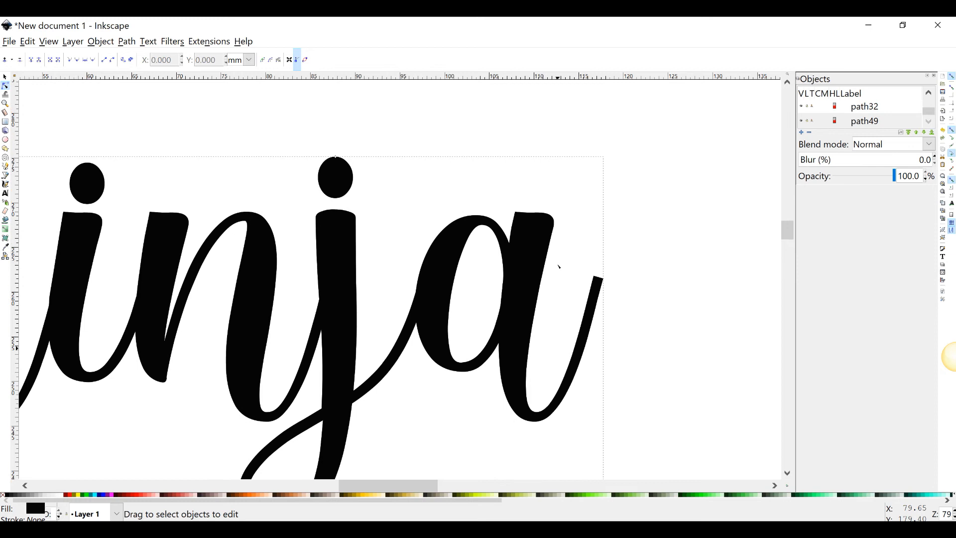
pyautogui.scroll(1, 560, 268)
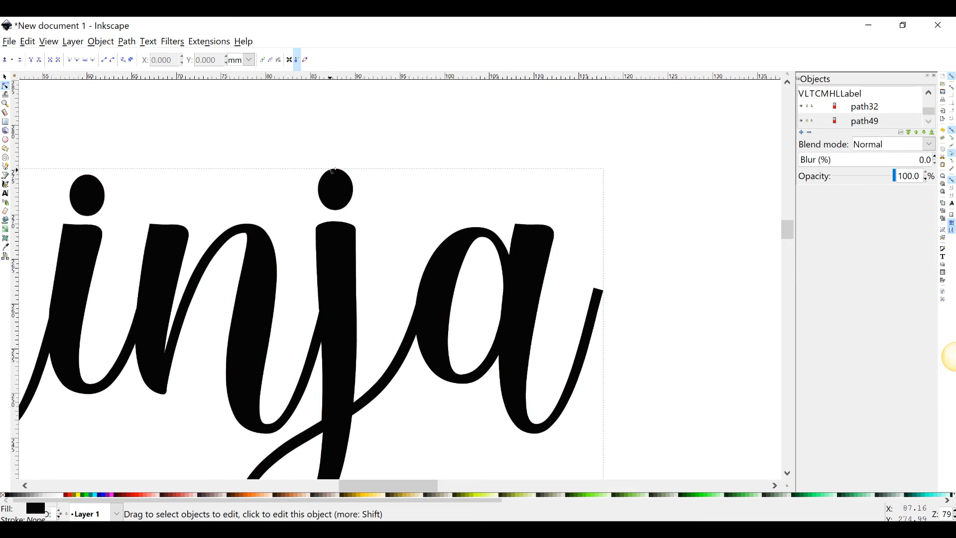
pyautogui.scroll(7, 332, 172)
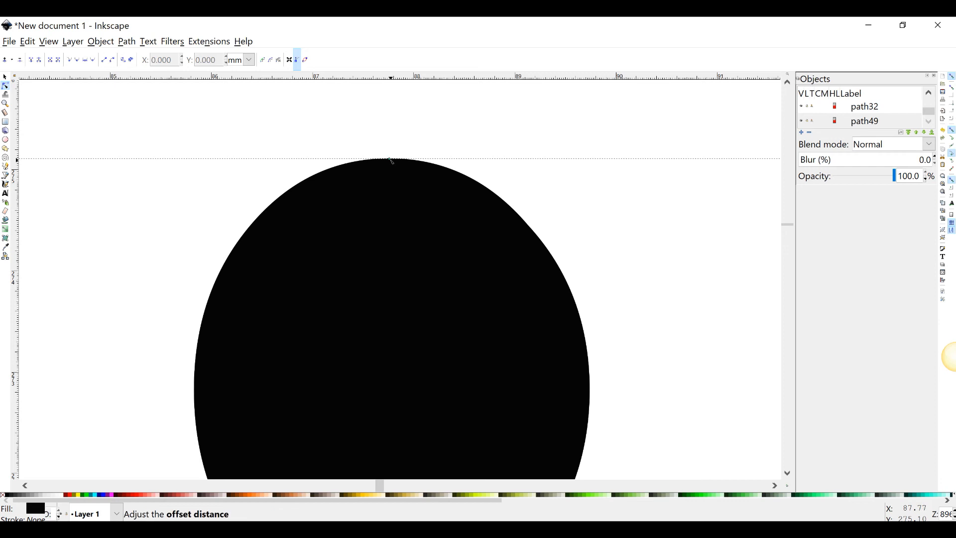
pyautogui.scroll(-7, 528, 239)
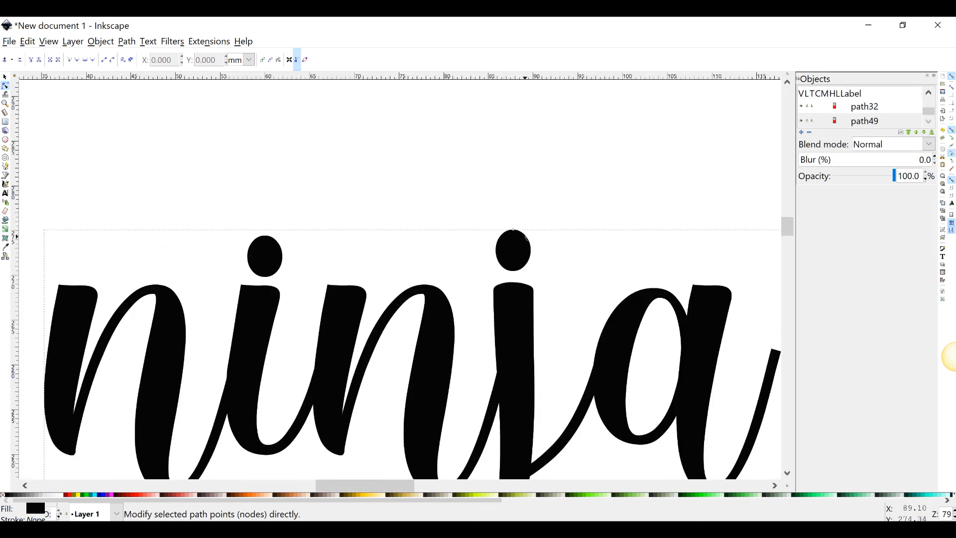
pyautogui.scroll(-6, 527, 239)
pyautogui.scroll(-3, 527, 239)
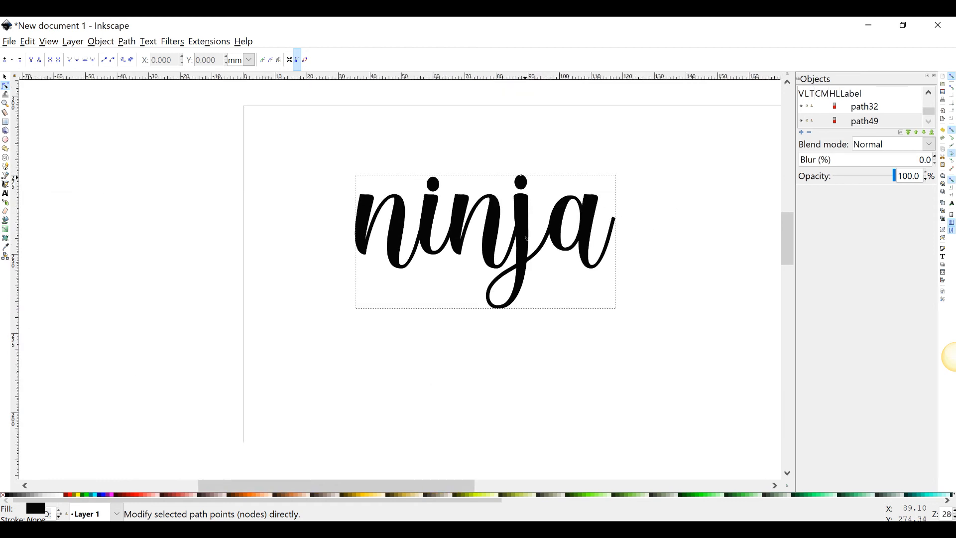
pyautogui.scroll(1, 528, 239)
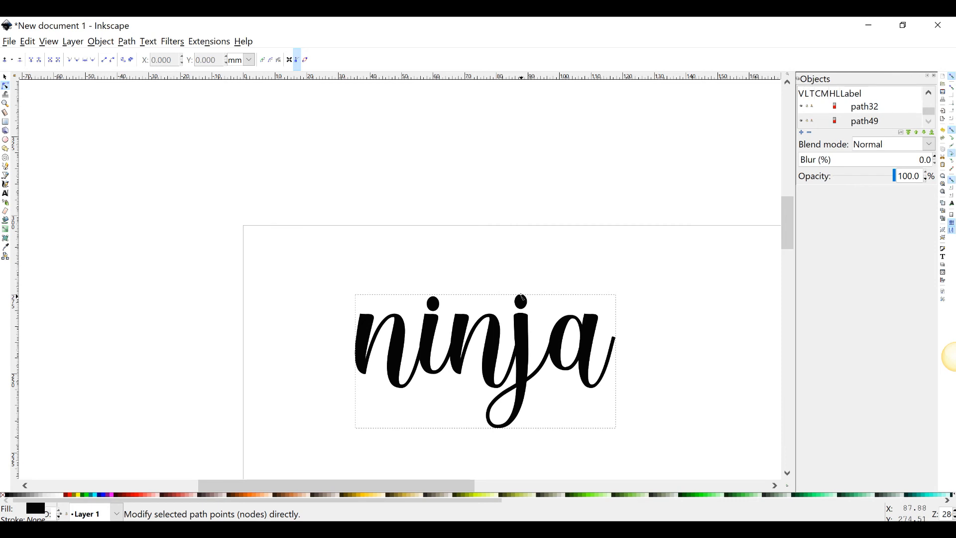
pyautogui.moveTo(523, 297); pyautogui.dragTo(520, 283)
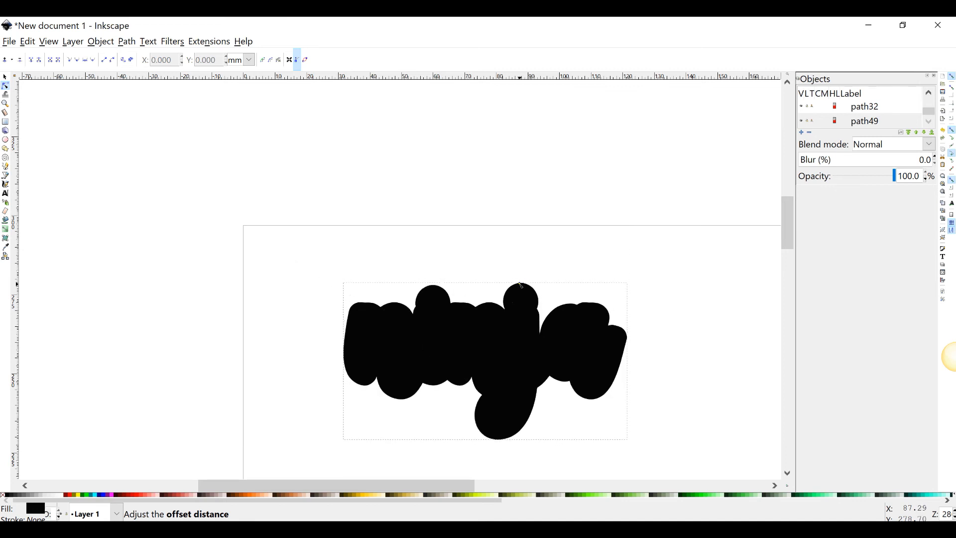
pyautogui.click(146, 495)
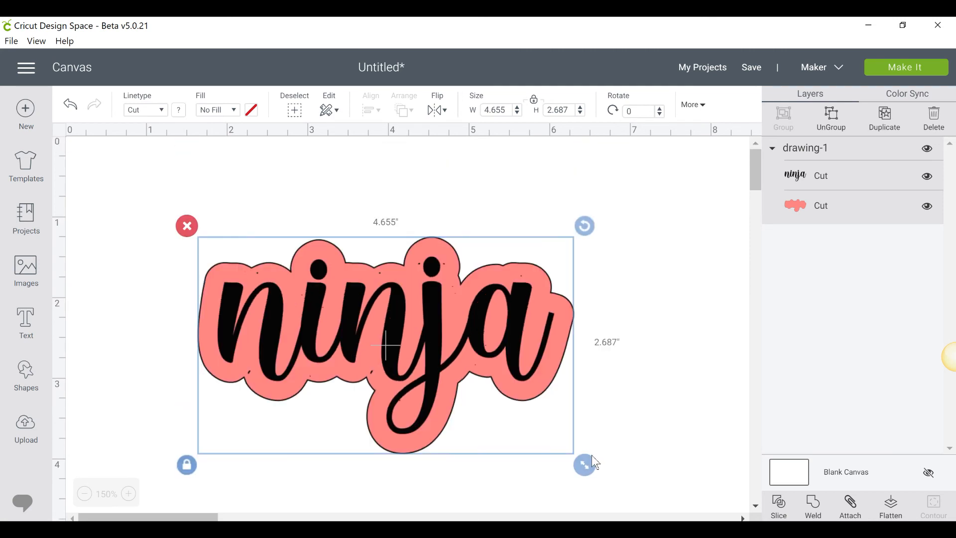
# Step: Enlarge the grouped ninja design on the canvas proportionally to 5.729 × 3.307 in
pyautogui.moveTo(595, 462); pyautogui.dragTo(682, 512)
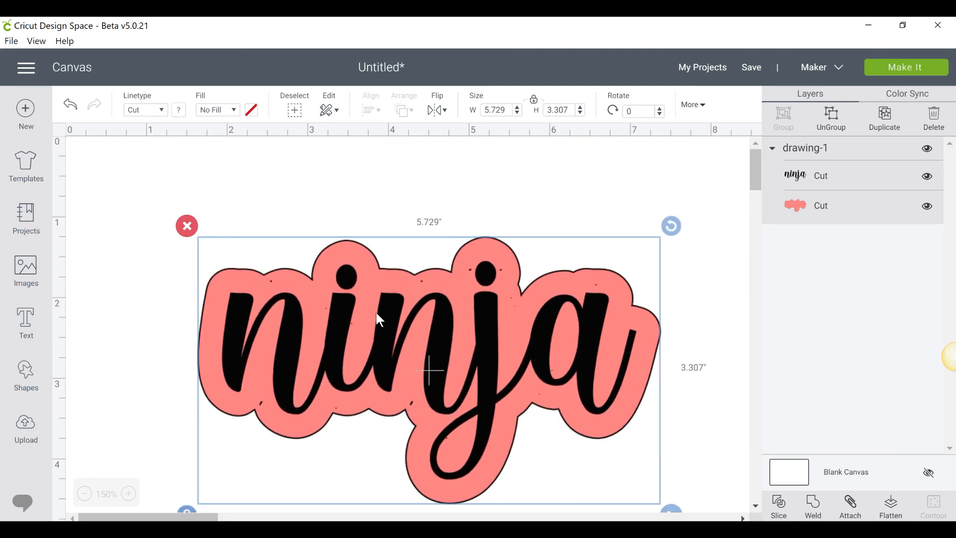
pyautogui.scroll(-3, 315, 312)
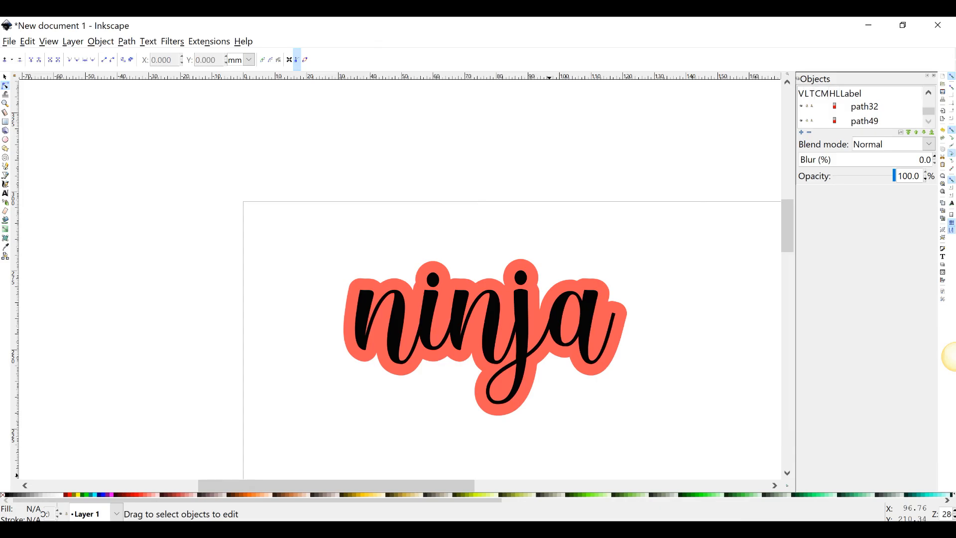
# Step: Simplify the red offset shape behind the ninja lettering
pyautogui.scroll(1, 617, 386)
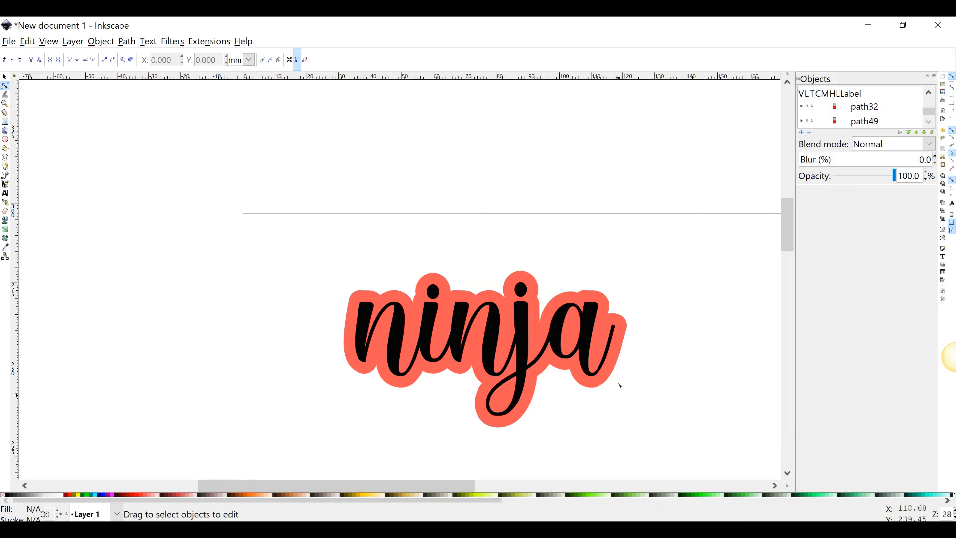
pyautogui.click(536, 288)
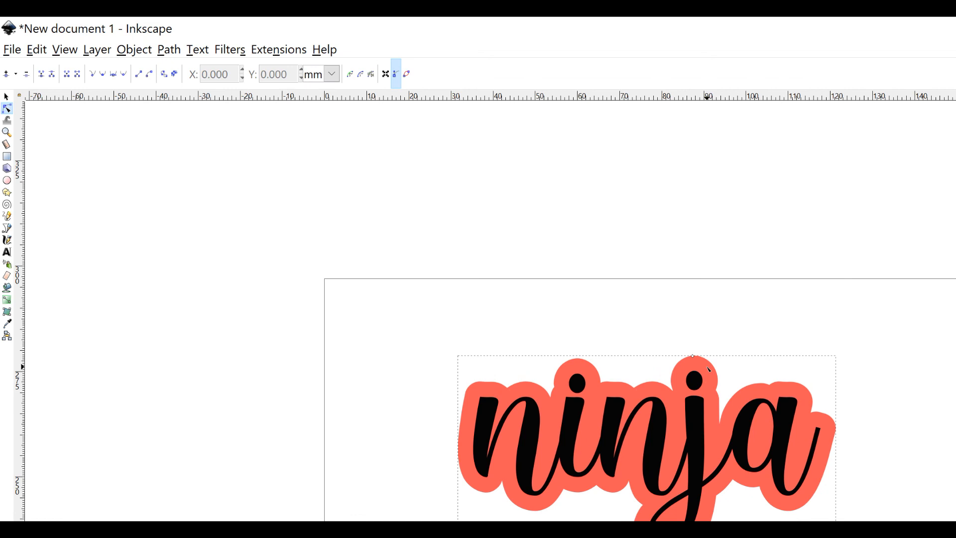
pyautogui.click(163, 51)
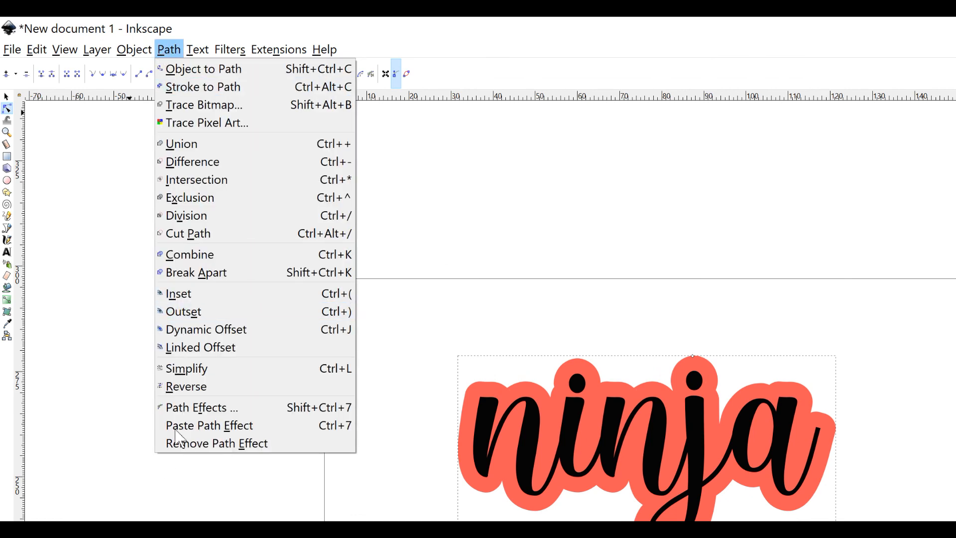
pyautogui.click(188, 375)
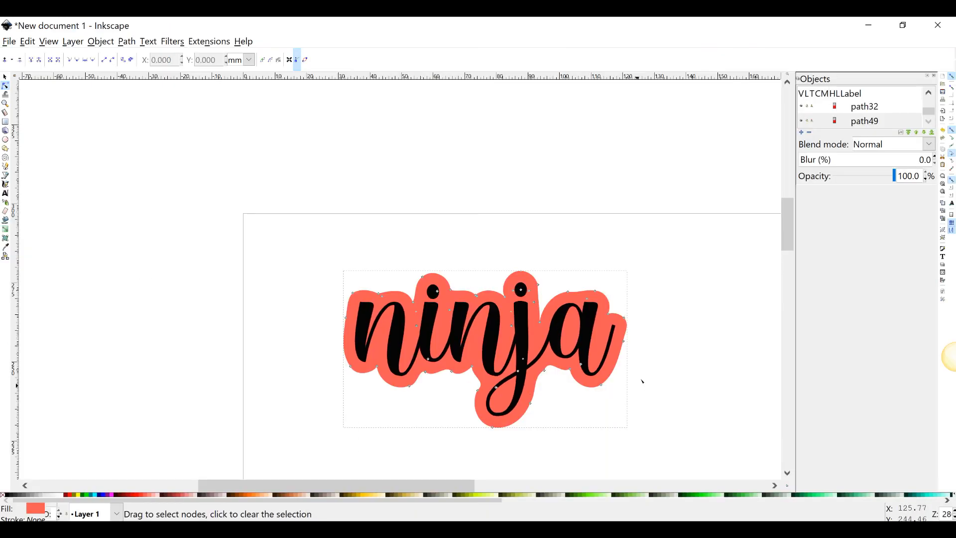
# Step: Delete the stray node inside the red offset shape just above the letter "a"
pyautogui.scroll(-1, 643, 381)
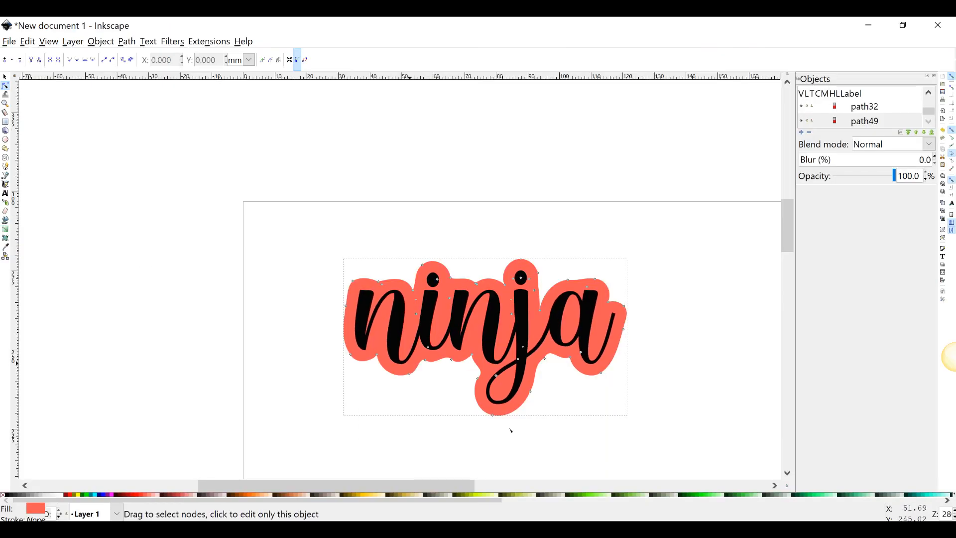
pyautogui.scroll(4, 698, 358)
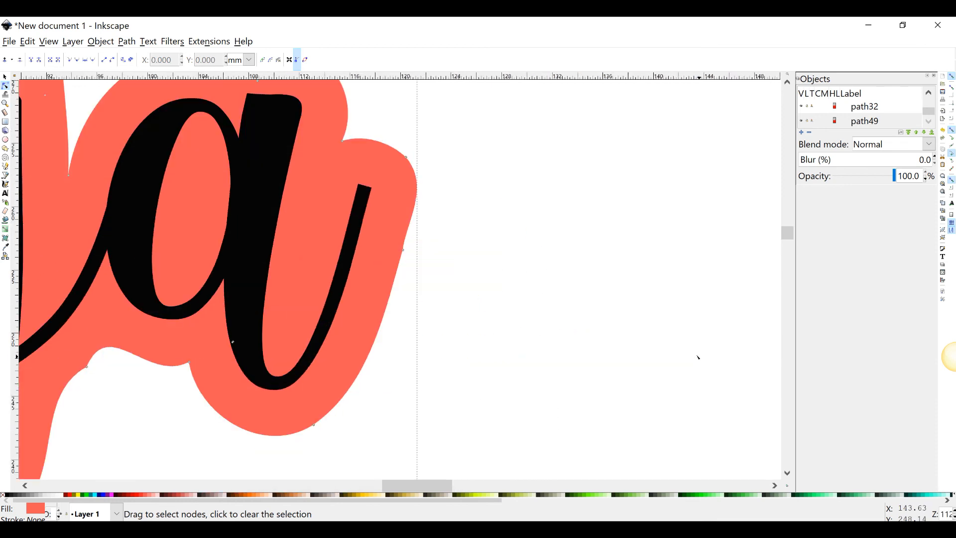
pyautogui.scroll(2, 277, 389)
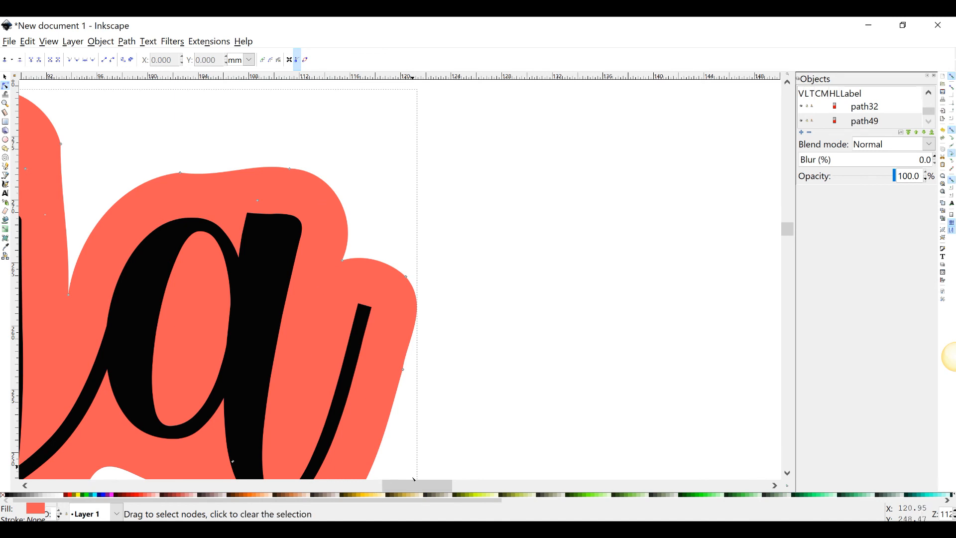
pyautogui.moveTo(416, 486); pyautogui.dragTo(393, 489)
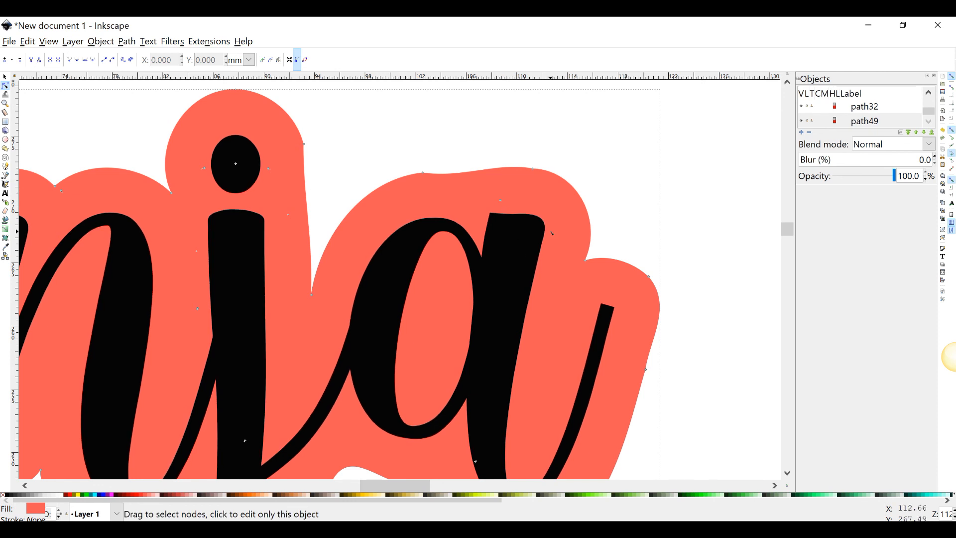
pyautogui.scroll(2, 553, 233)
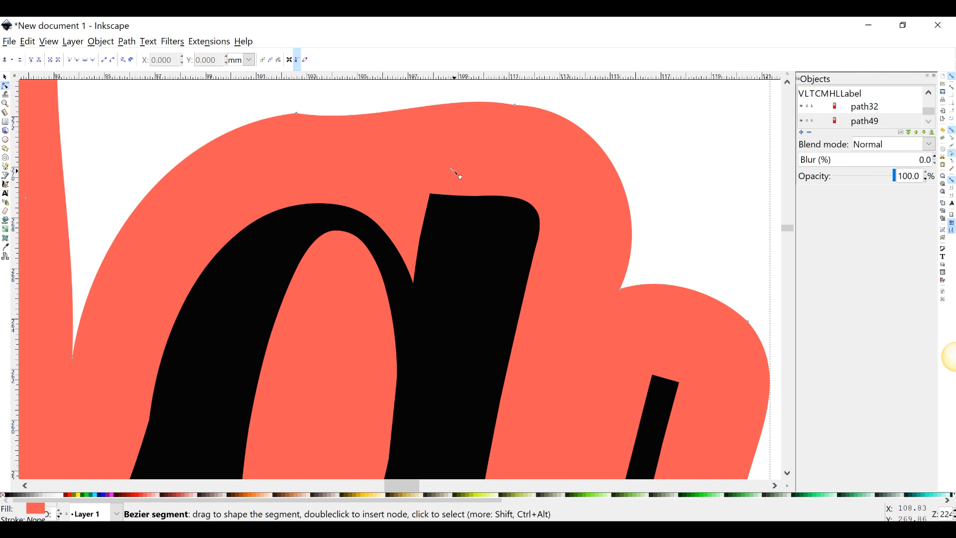
pyautogui.click(452, 171)
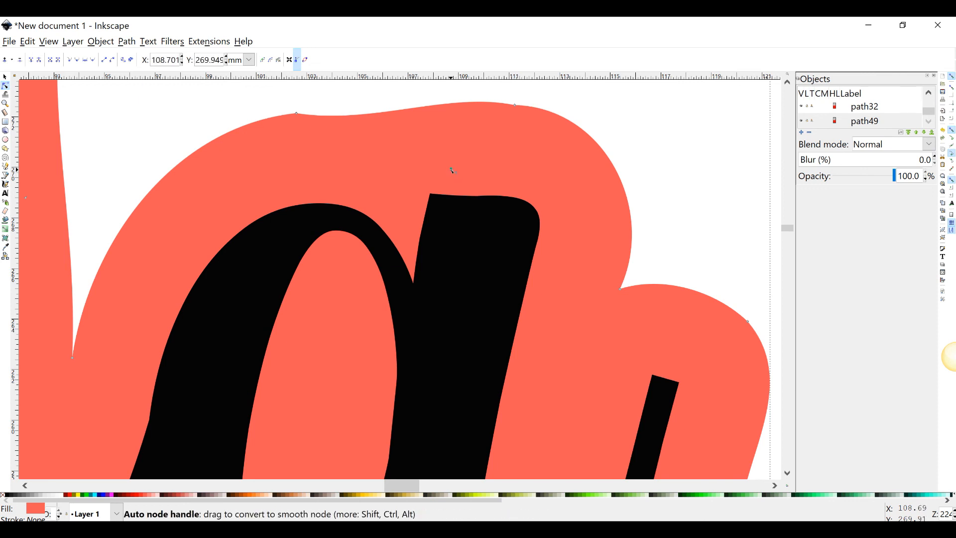
pyautogui.click(558, 215)
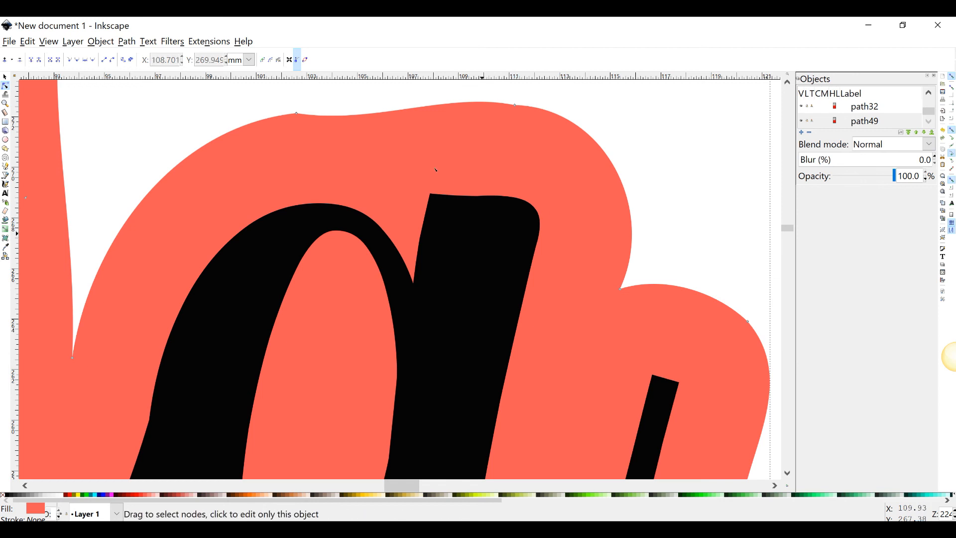
# Step: Delete stray nodes inside the red offset shape around the letter "j" and the second "n"
pyautogui.scroll(-1, 508, 252)
pyautogui.scroll(-5, 508, 251)
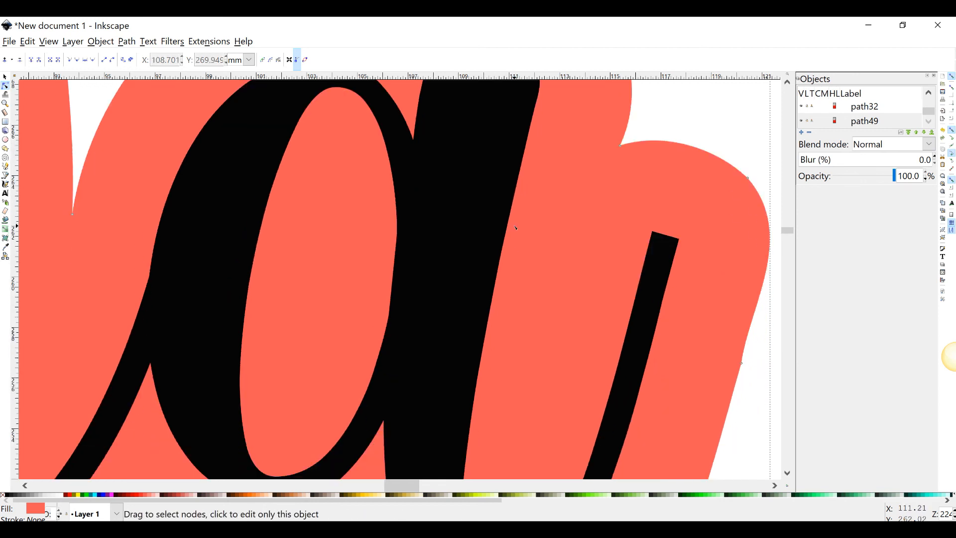
pyautogui.keyDown('ctrl'); pyautogui.scroll(-3, 516, 227); pyautogui.keyUp('ctrl')
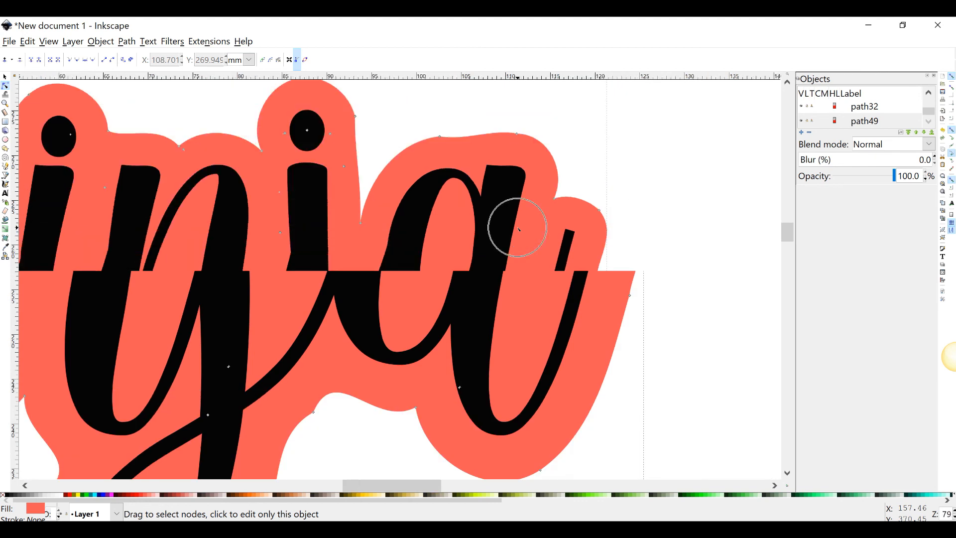
pyautogui.scroll(-1, 315, 304)
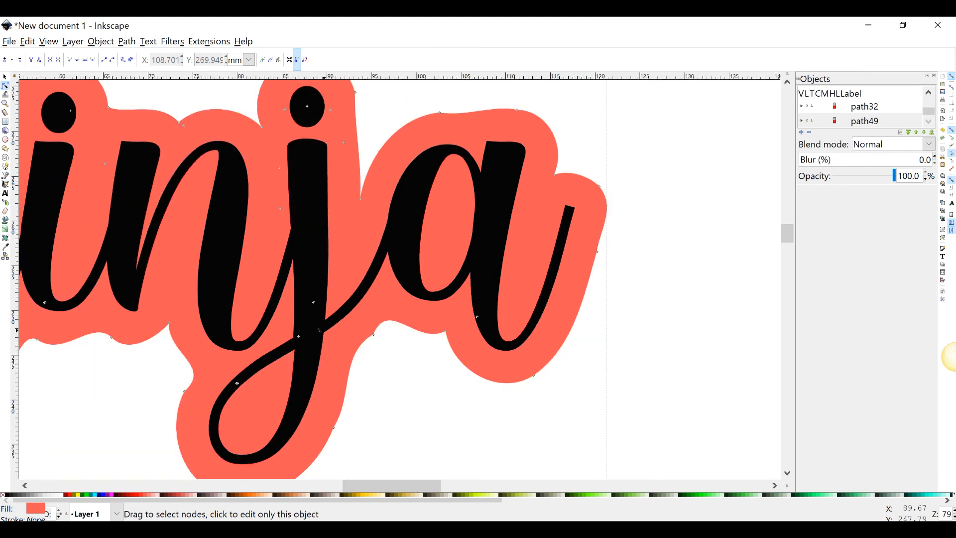
pyautogui.click(315, 304)
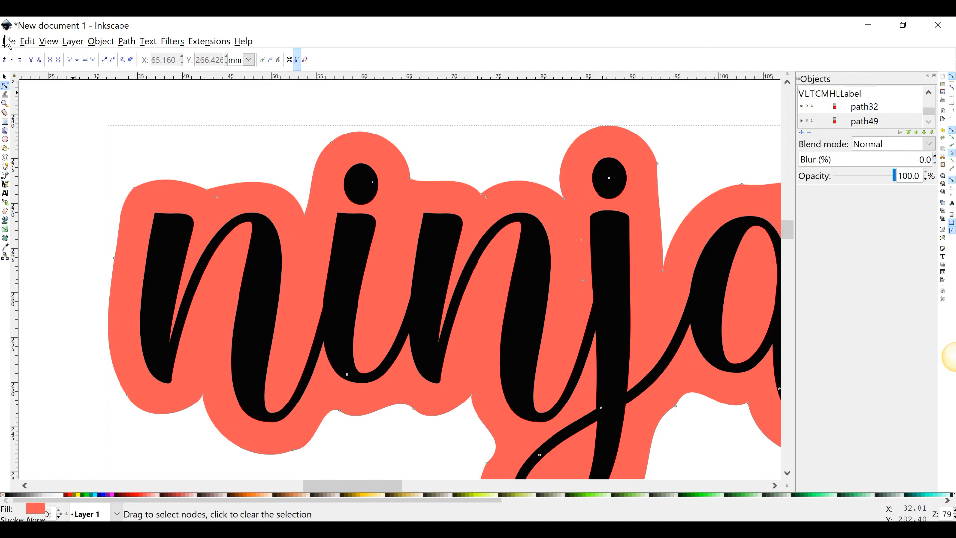
# Step: Save the drawing to the Desktop as "ninja svg" in Inkscape SVG format
pyautogui.click(9, 42)
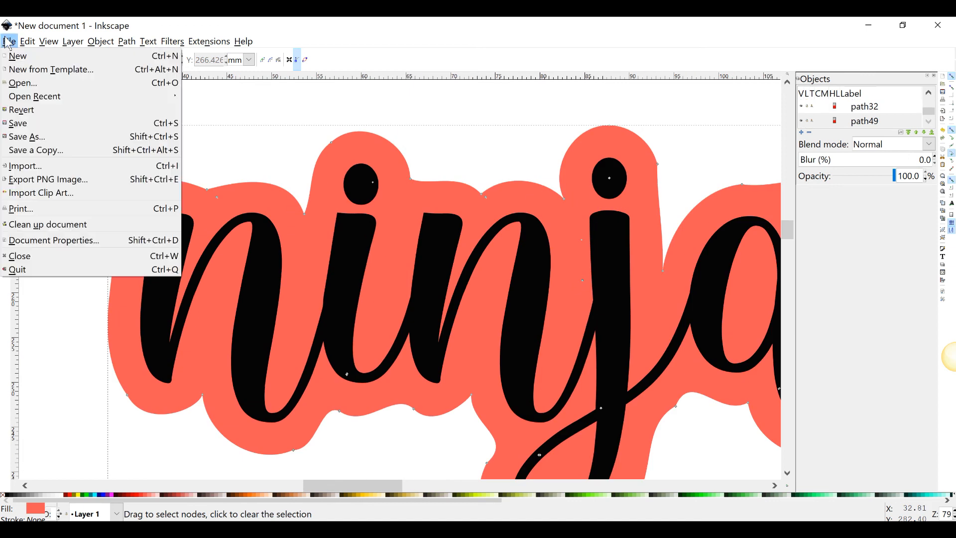
pyautogui.click(18, 128)
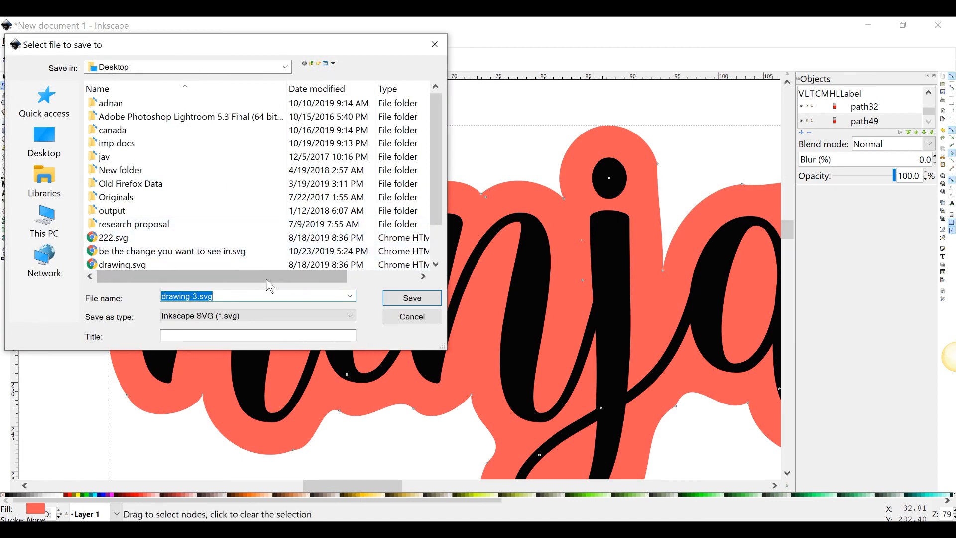
pyautogui.write('ninja')
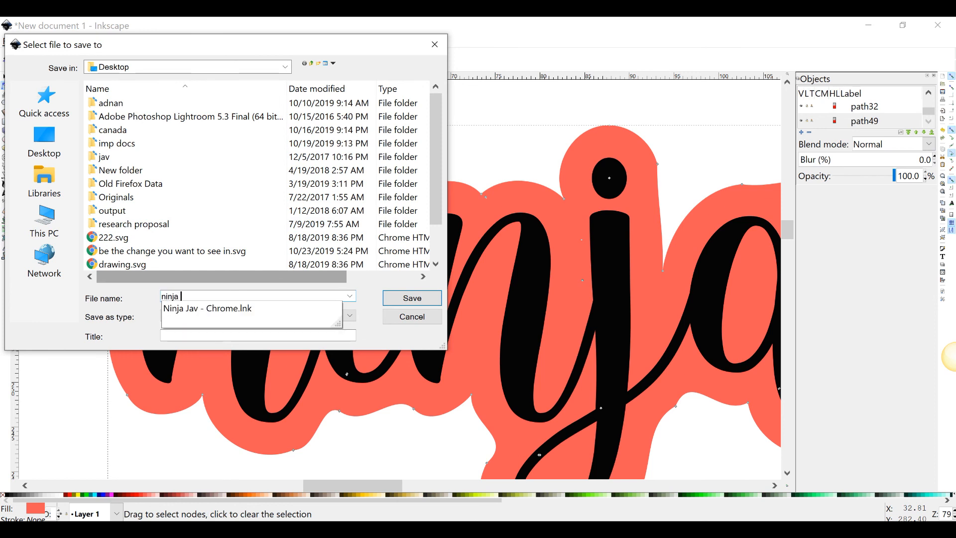
pyautogui.write(' svg')
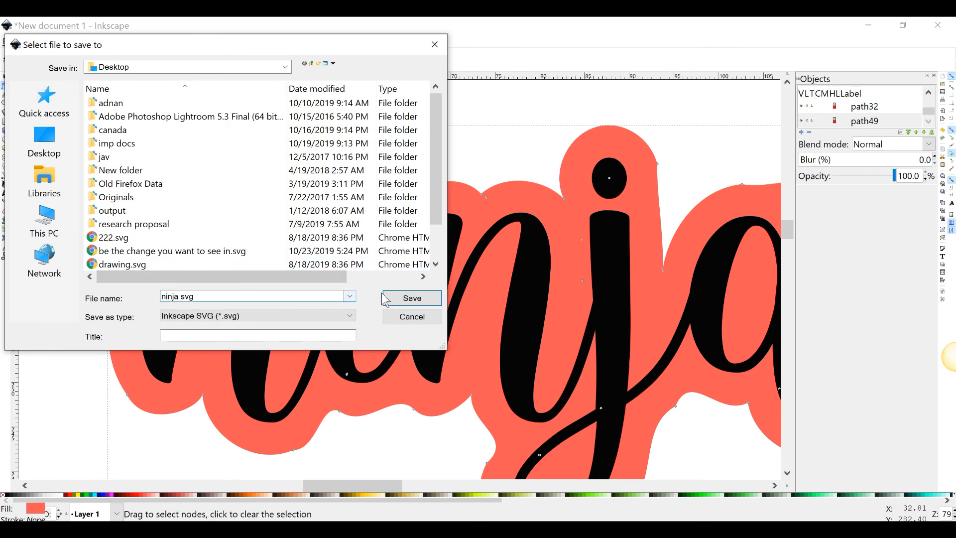
pyautogui.click(410, 298)
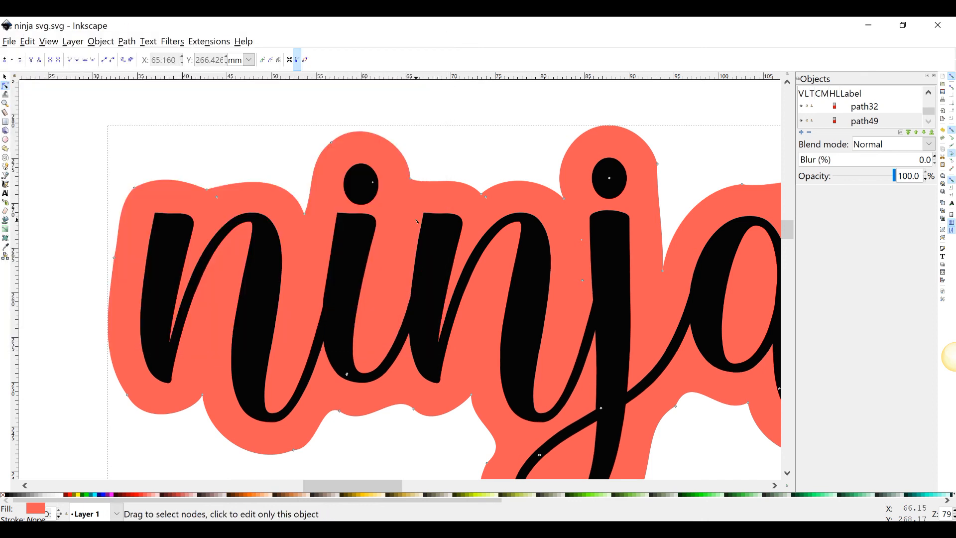
pyautogui.scroll(-1, 414, 249)
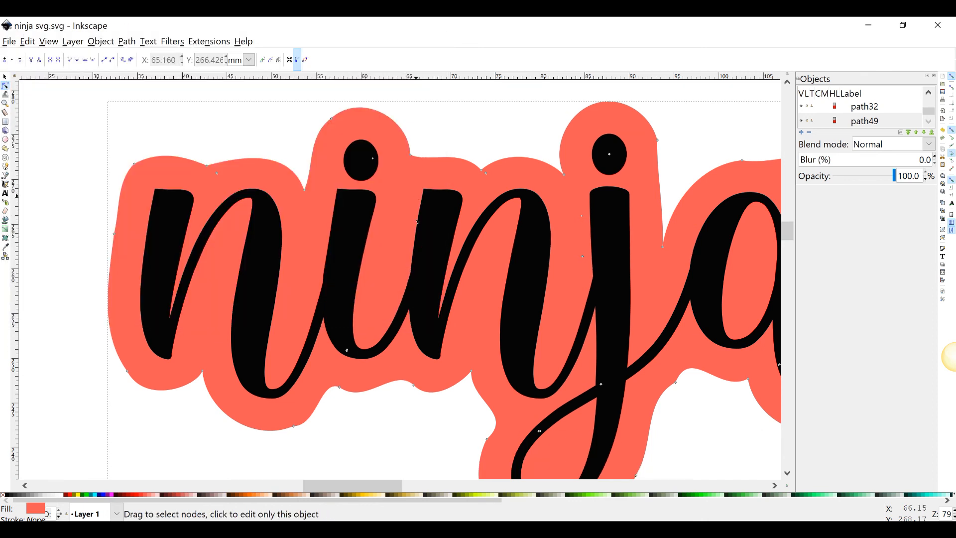
pyautogui.scroll(-5, 417, 221)
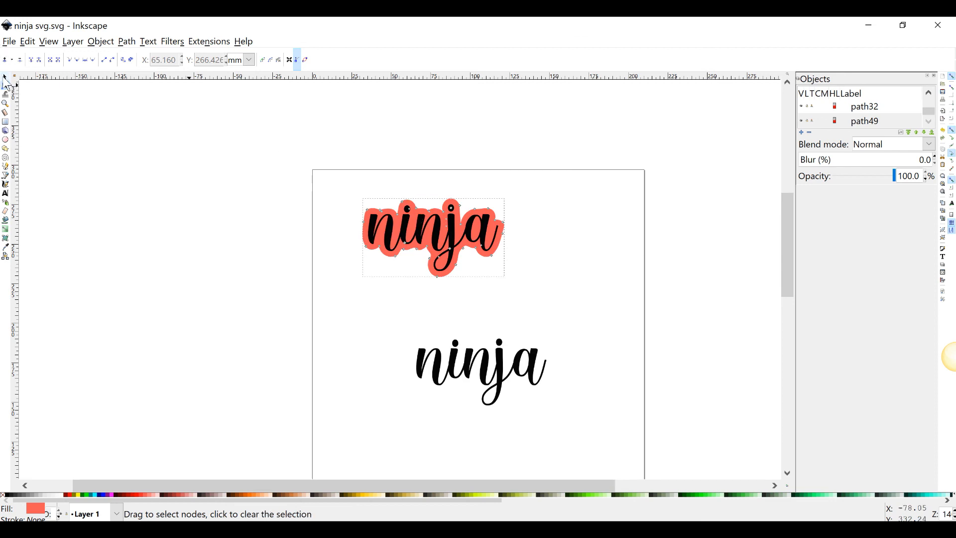
# Step: Delete the spare black "ninja" lettering below the offset design and save the drawing
pyautogui.click(5, 78)
pyautogui.moveTo(238, 133); pyautogui.dragTo(585, 317)
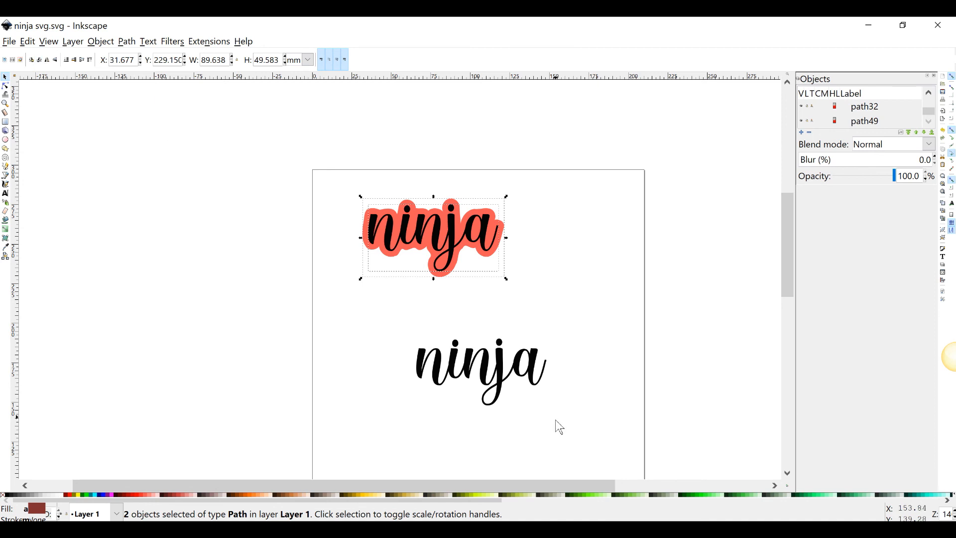
pyautogui.click(520, 381)
pyautogui.press('Delete')
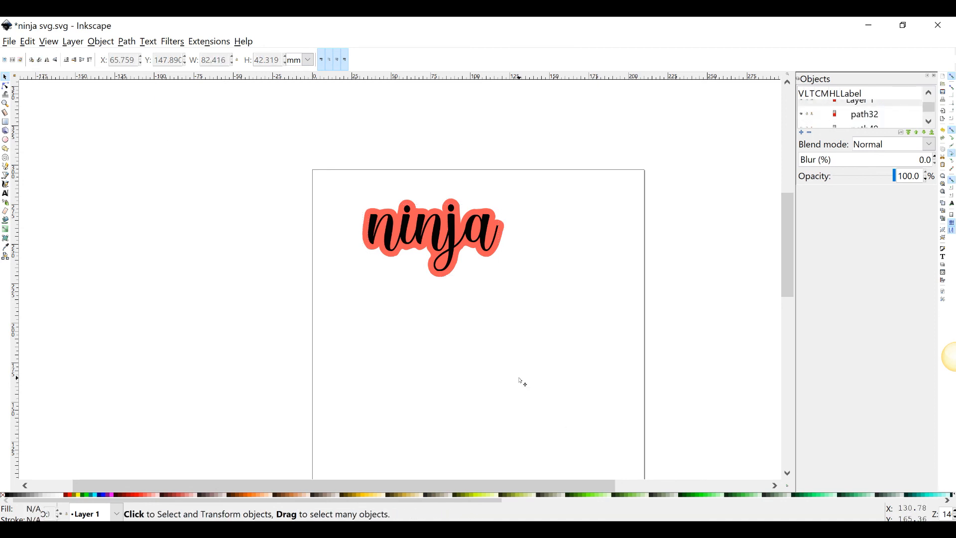
pyautogui.moveTo(312, 152); pyautogui.dragTo(537, 313)
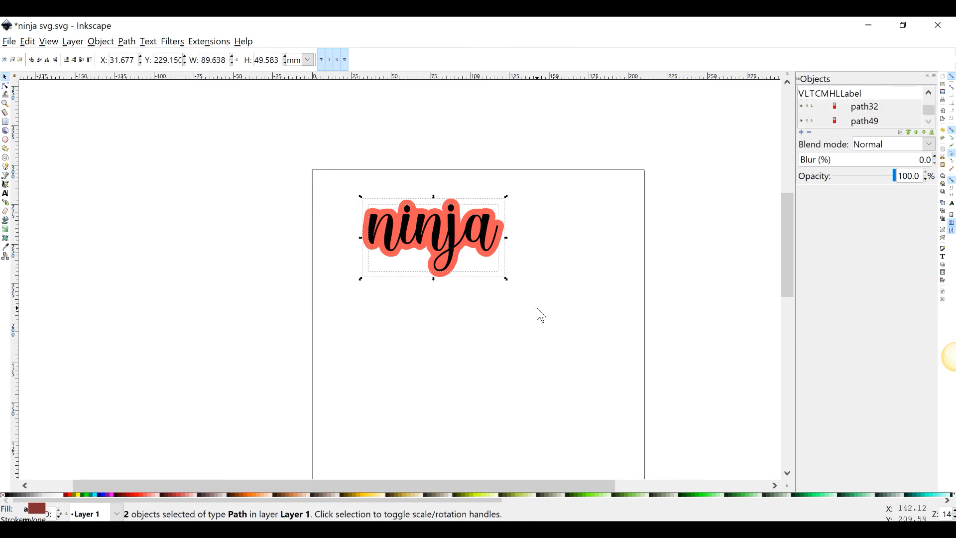
pyautogui.click(9, 42)
pyautogui.click(38, 127)
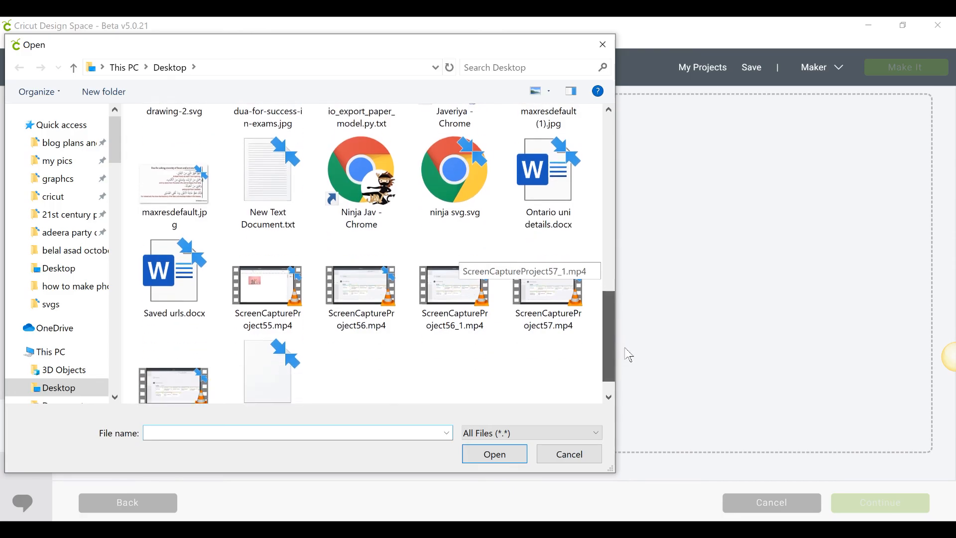
# Step: In Cricut Design Space, upload ninja svg.svg from the Desktop under the image name "ninja svg" and insert it on the canvas
pyautogui.scroll(-2, 368, 299)
pyautogui.click(467, 157)
pyautogui.doubleClick(468, 158)
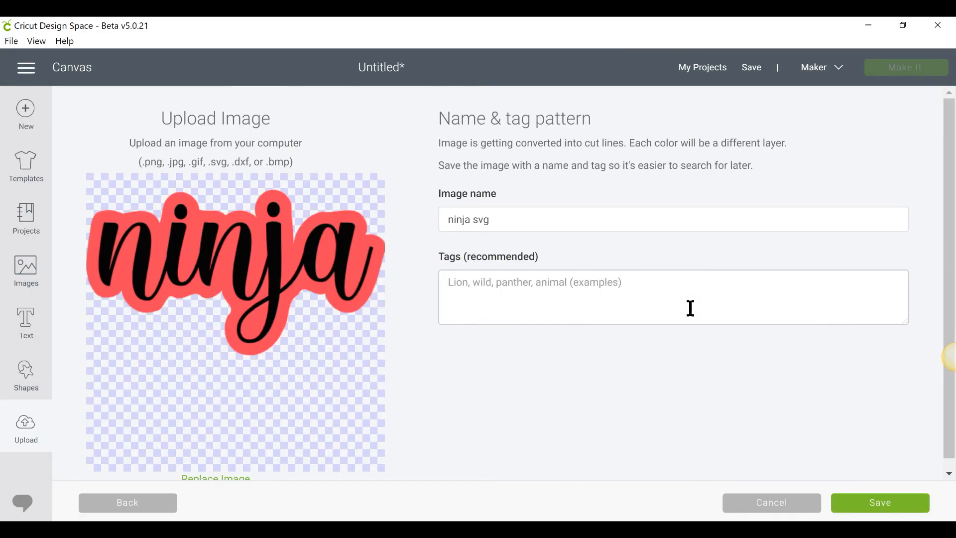
pyautogui.click(903, 507)
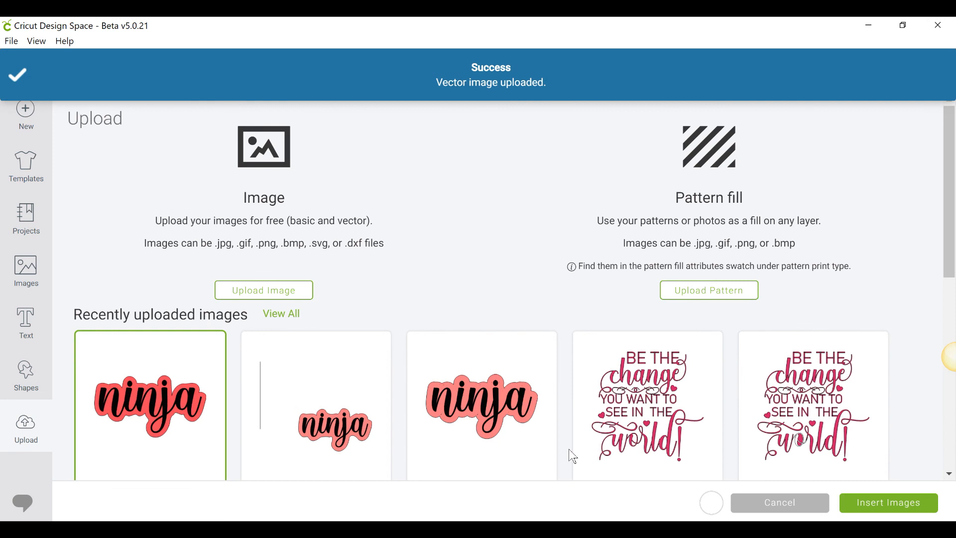
pyautogui.click(889, 505)
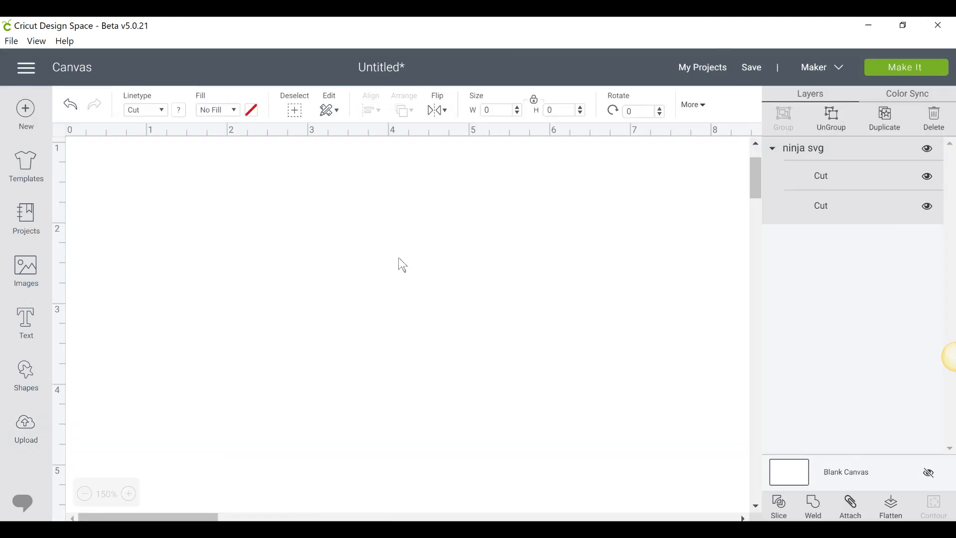
# Step: Place the ninja design mid-canvas at about 4.49 × 2.48 in and ungroup its lettering and offset layers
pyautogui.moveTo(374, 311); pyautogui.dragTo(631, 463)
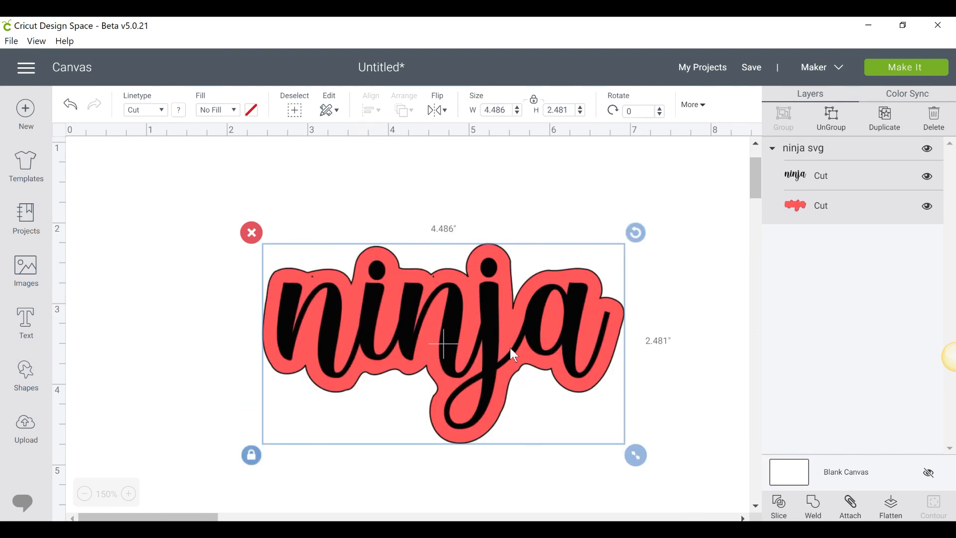
pyautogui.click(689, 357)
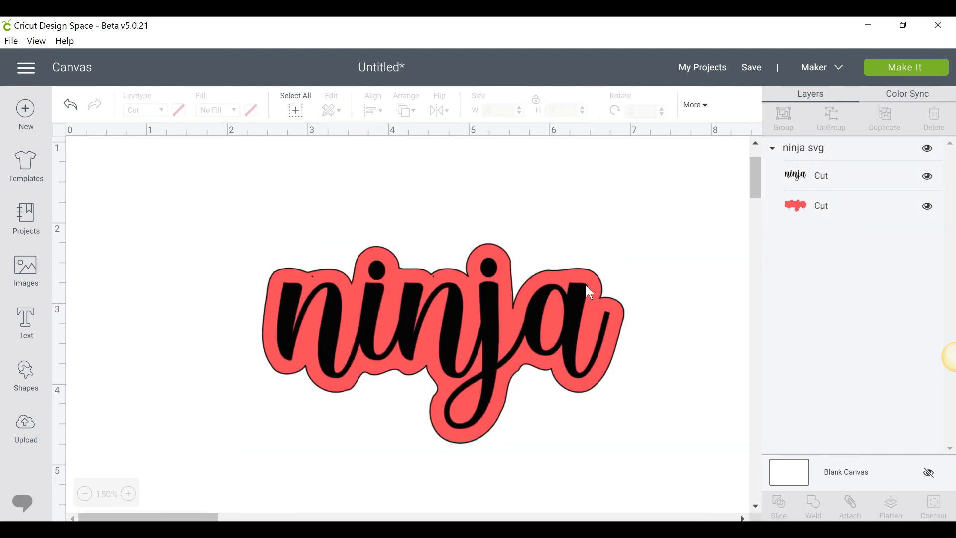
pyautogui.click(586, 286)
pyautogui.click(831, 111)
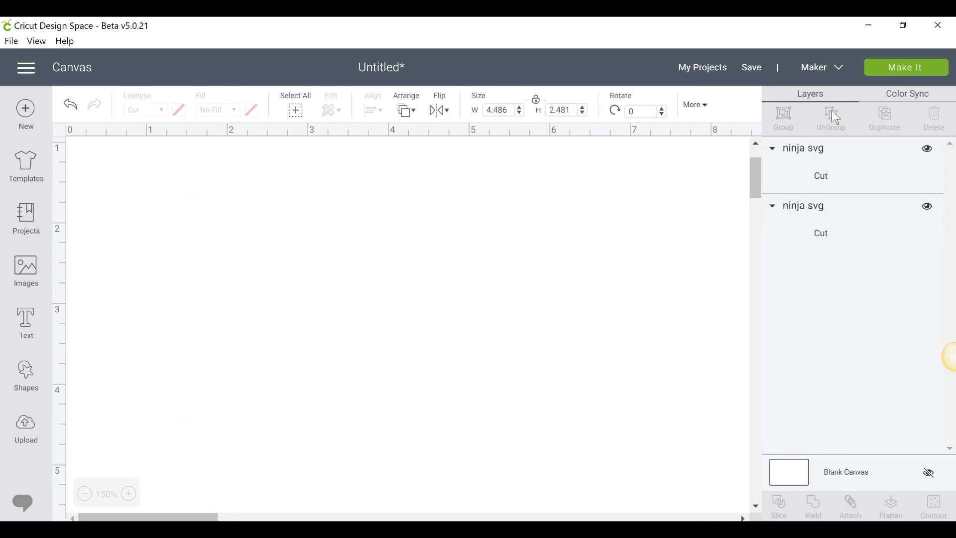
# Step: Pull the black lettering and the red offset shape apart, and reposition the lettering centred on top of the offset
pyautogui.moveTo(518, 330); pyautogui.dragTo(621, 457)
pyautogui.moveTo(417, 271); pyautogui.dragTo(509, 222)
pyautogui.scroll(-1, 466, 309)
pyautogui.moveTo(513, 352); pyautogui.dragTo(519, 219)
pyautogui.scroll(1, 511, 215)
pyautogui.scroll(-1, 513, 224)
pyautogui.scroll(3, 573, 277)
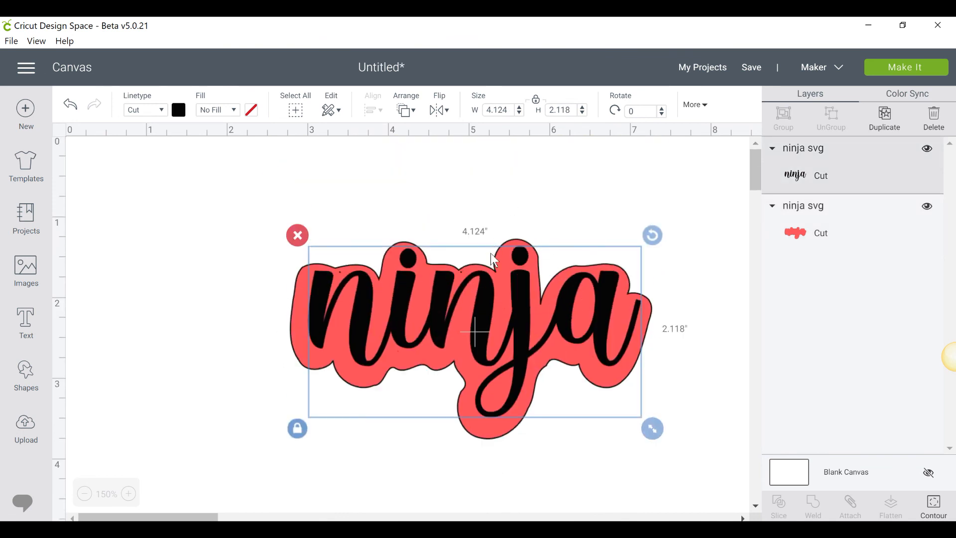
pyautogui.moveTo(514, 282); pyautogui.dragTo(513, 291)
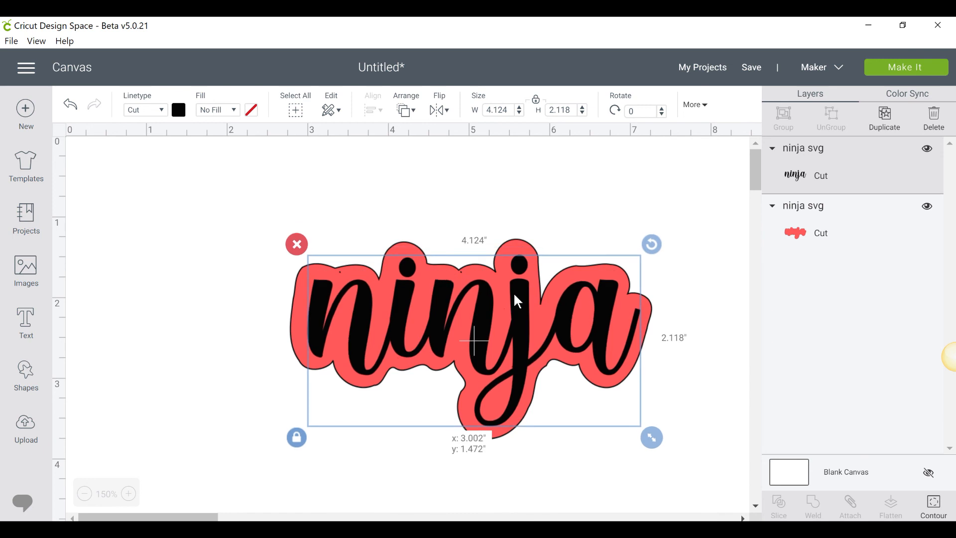
pyautogui.click(594, 217)
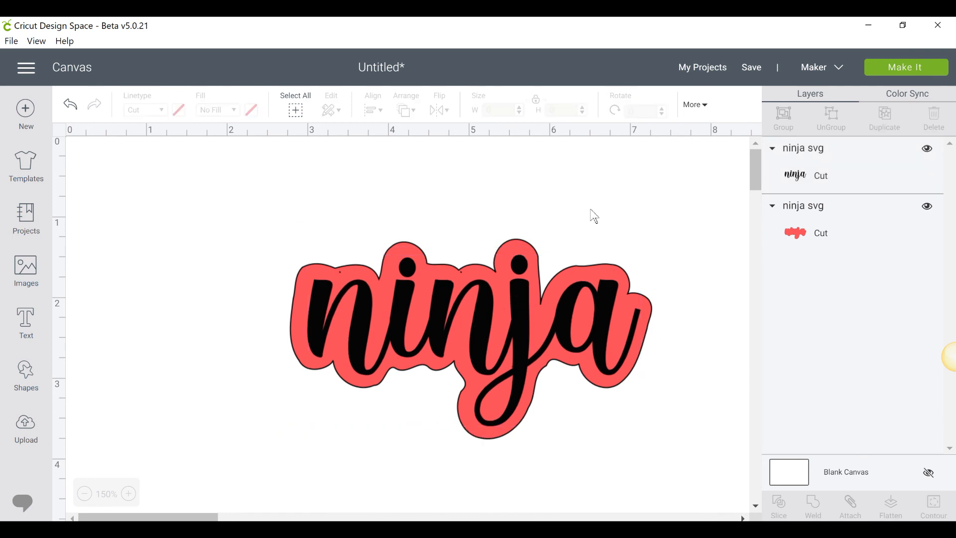